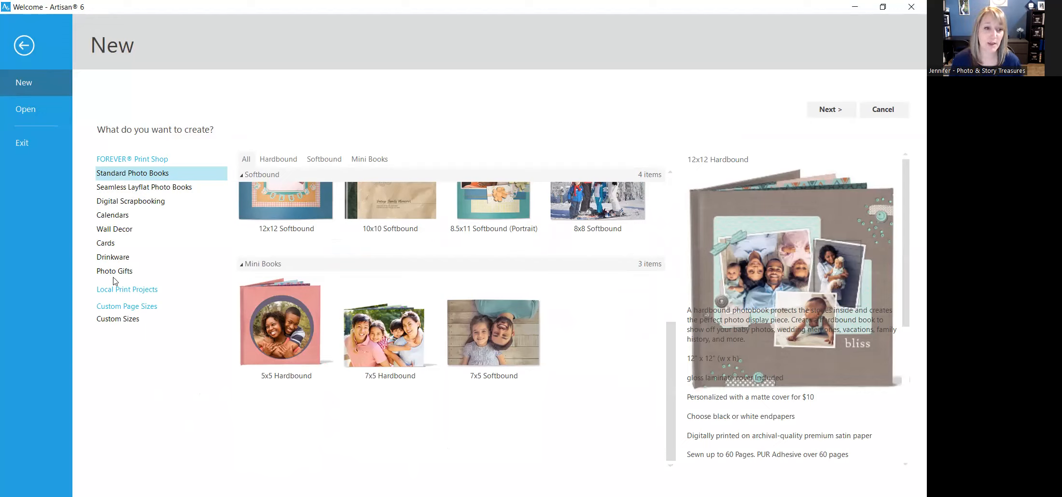
- Open the Cards project category and show the product details of the 4x8 Flat Cards (Landscape)
click(109, 247)
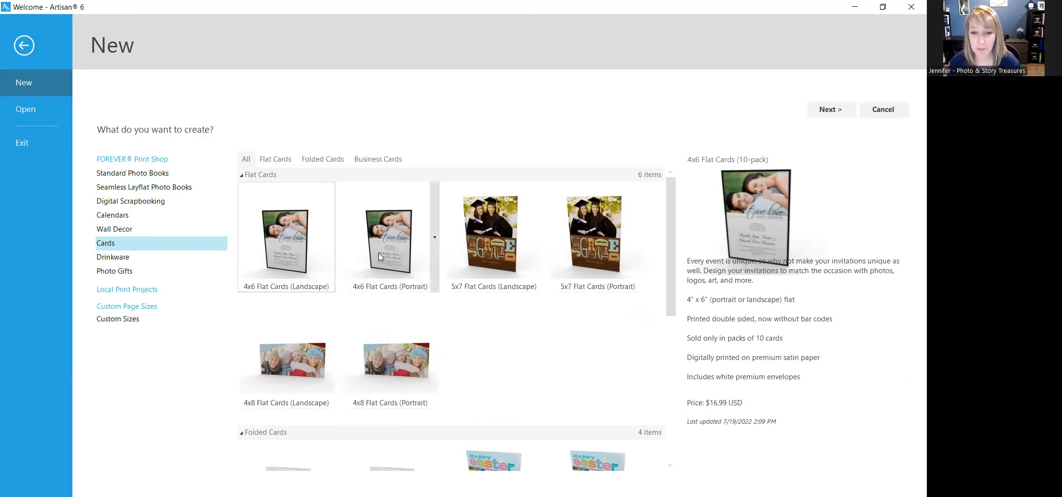
mouse_move(400, 248)
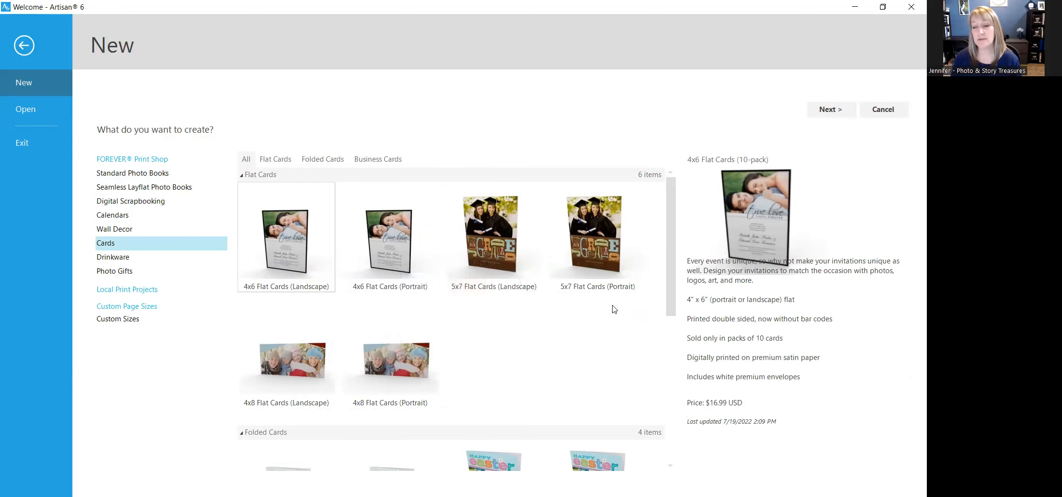
drag(670, 241, 664, 281)
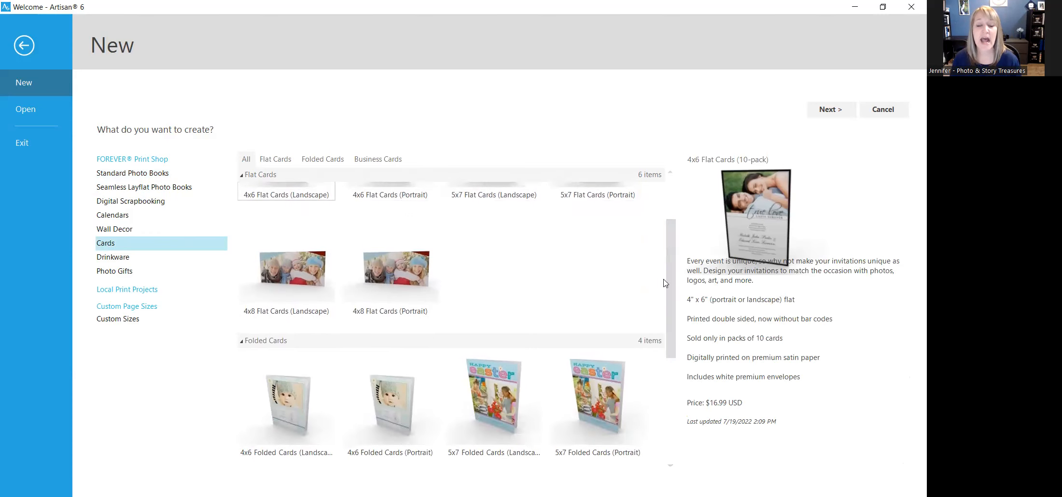
click(300, 284)
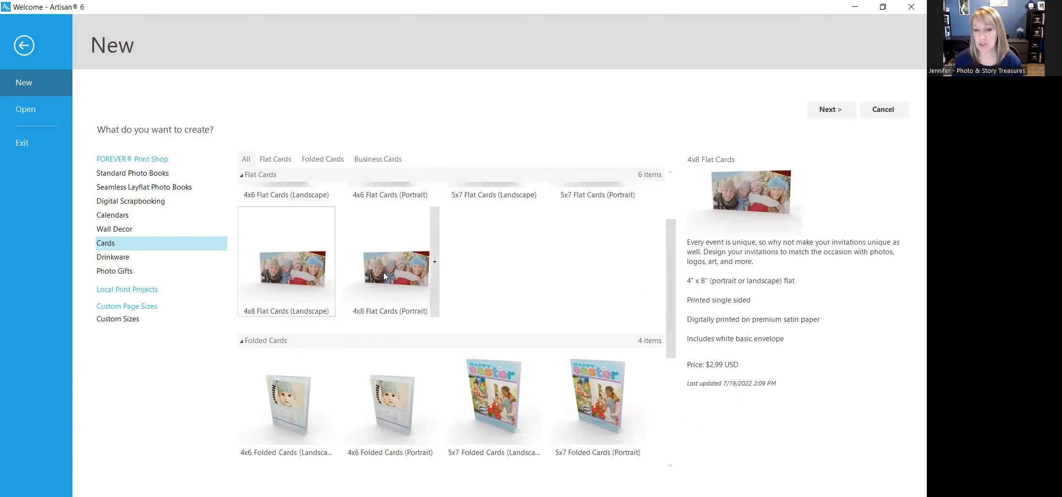
mouse_move(386, 268)
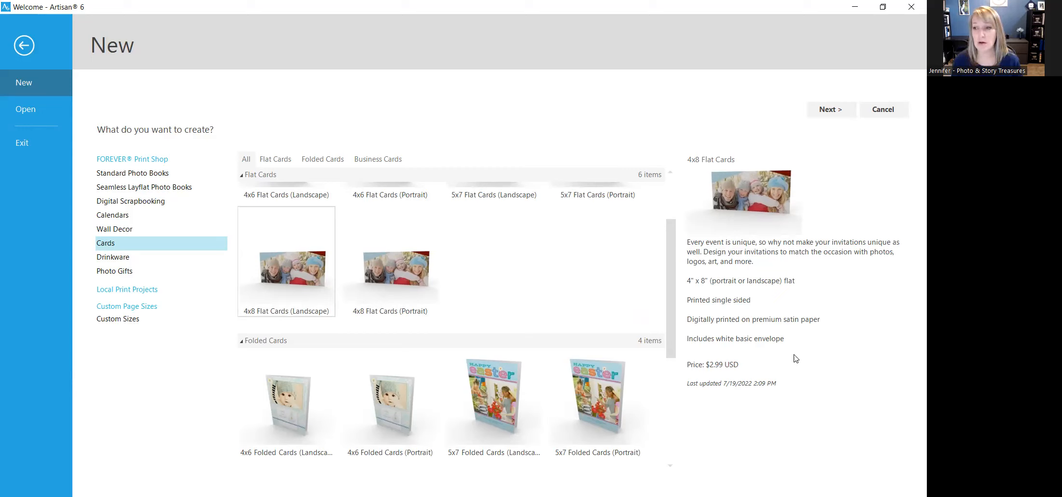
- Look through the available flat, folded and business card formats and their sizes and orientations
scroll(526, 300, up, 1)
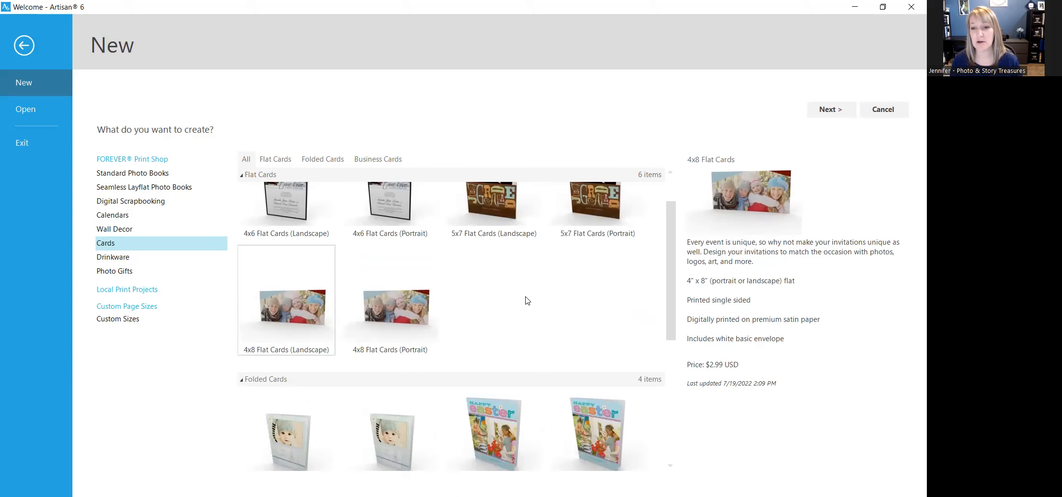
scroll(527, 300, up, 1)
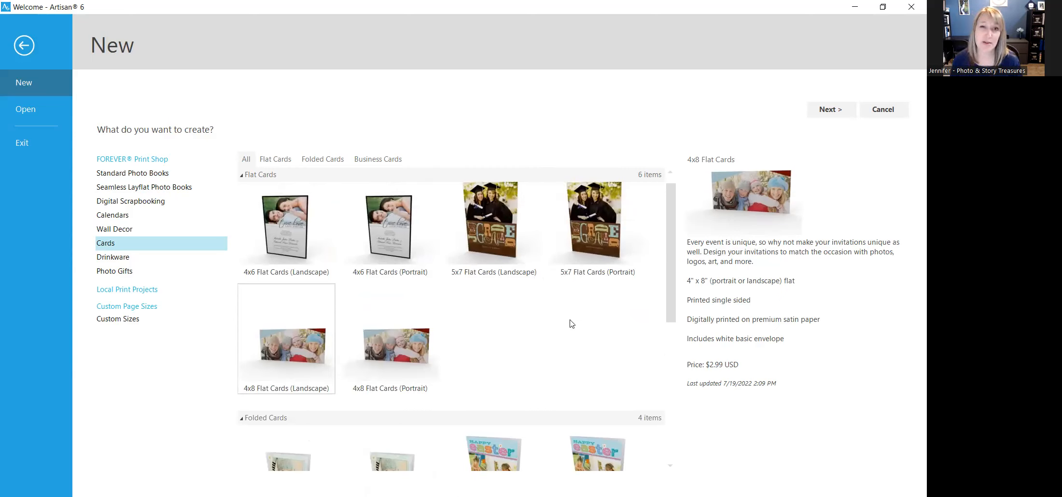
scroll(570, 323, down, 2)
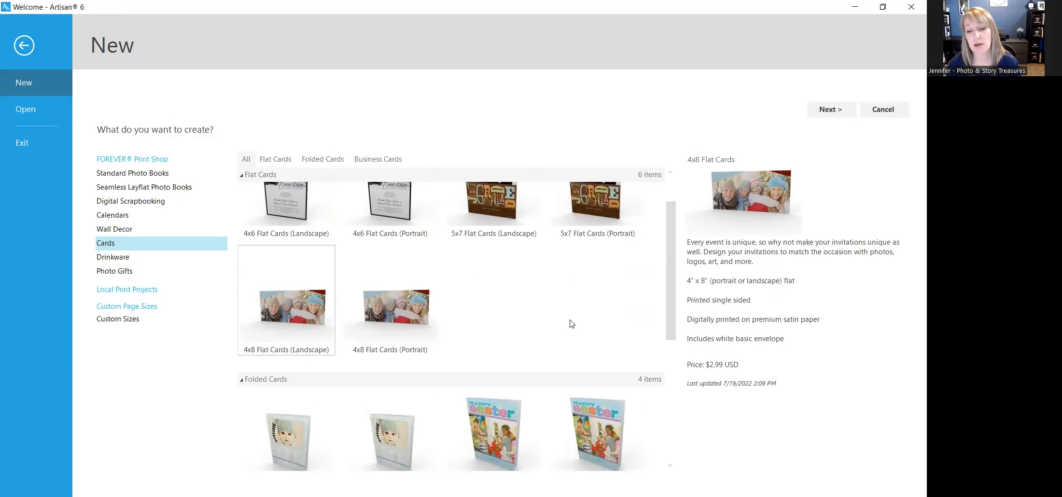
scroll(571, 324, down, 3)
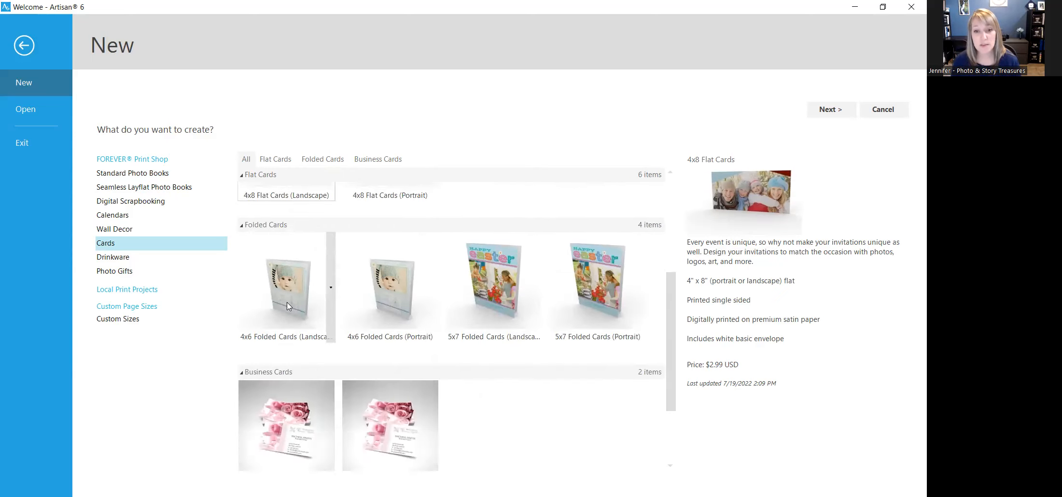
scroll(287, 302, up, 5)
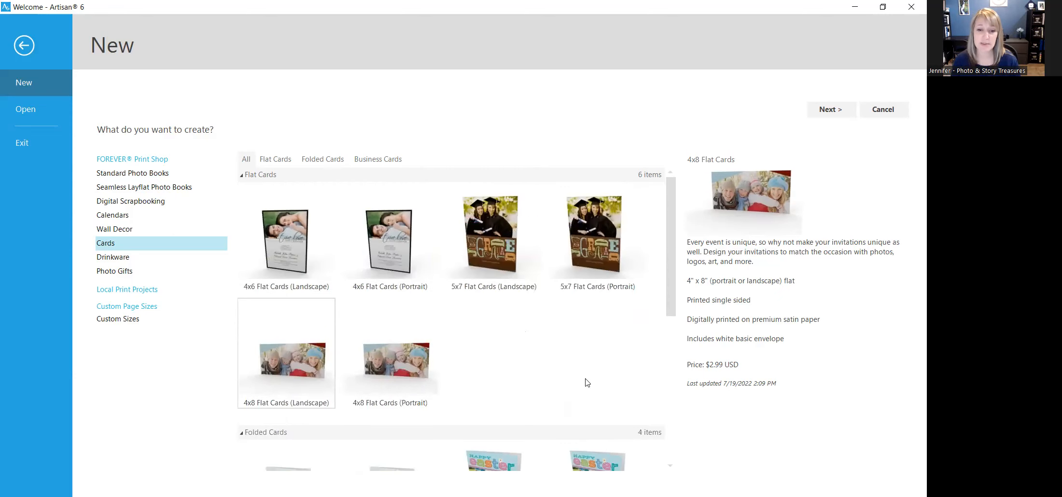
scroll(585, 380, down, 1)
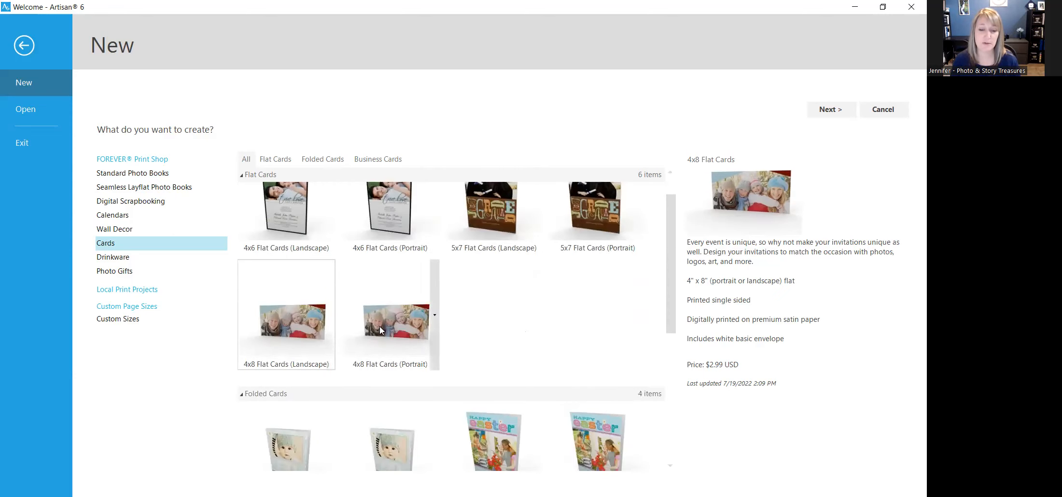
scroll(559, 328, down, 3)
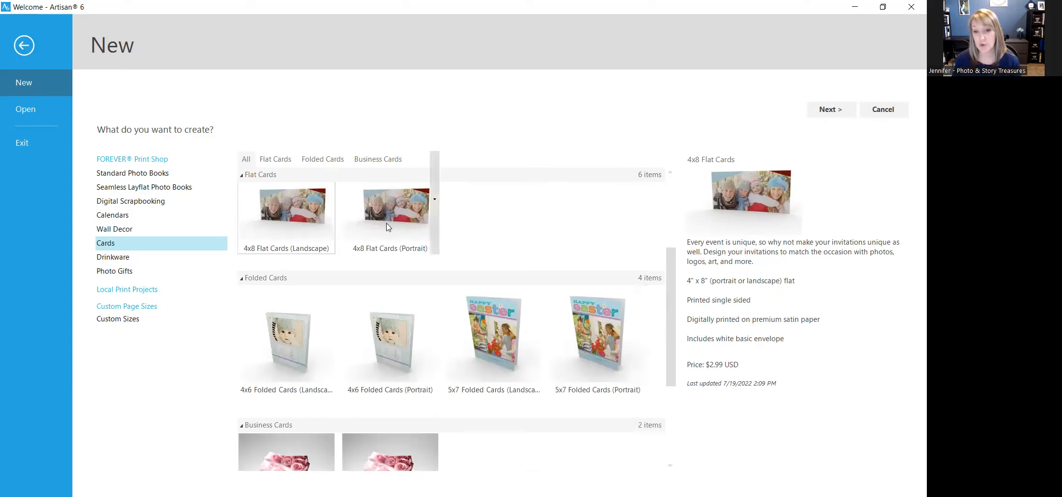
scroll(529, 403, down, 1)
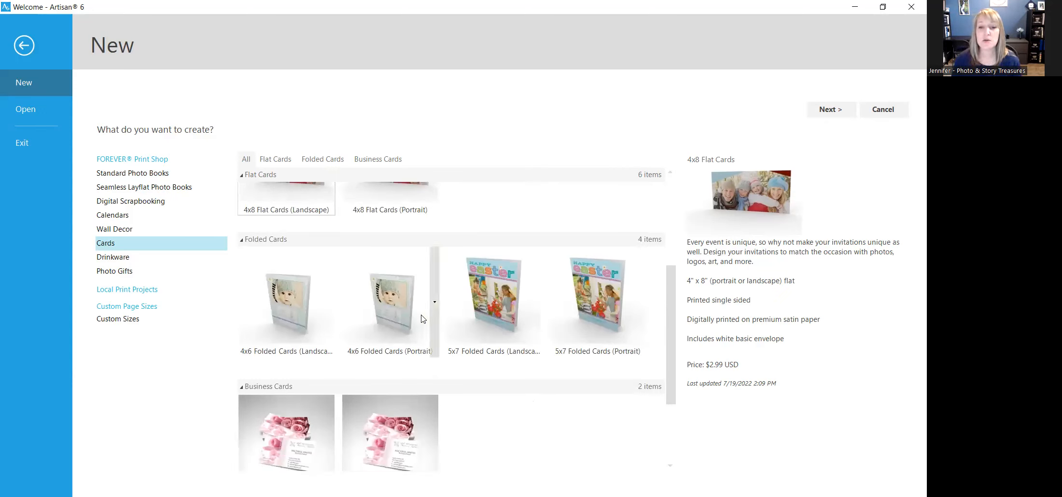
mouse_move(415, 319)
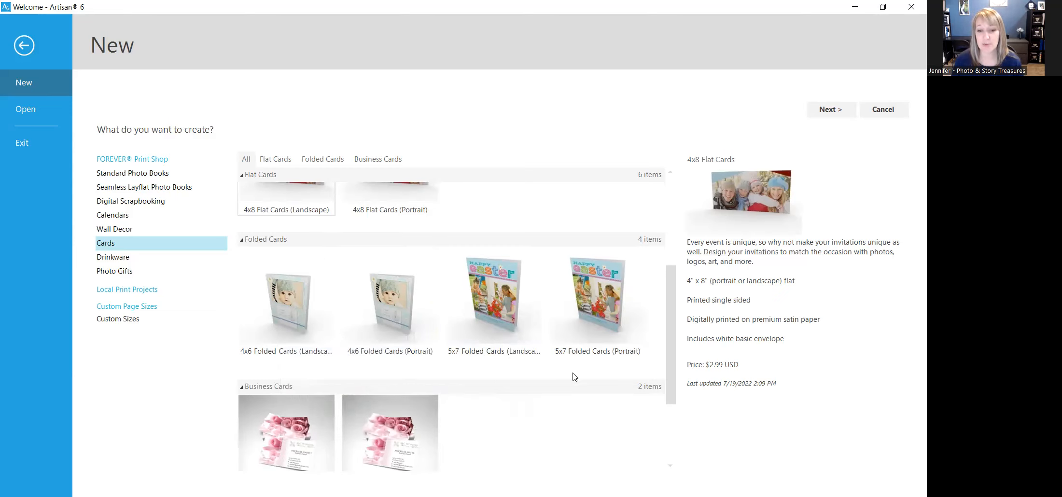
scroll(574, 385, down, 2)
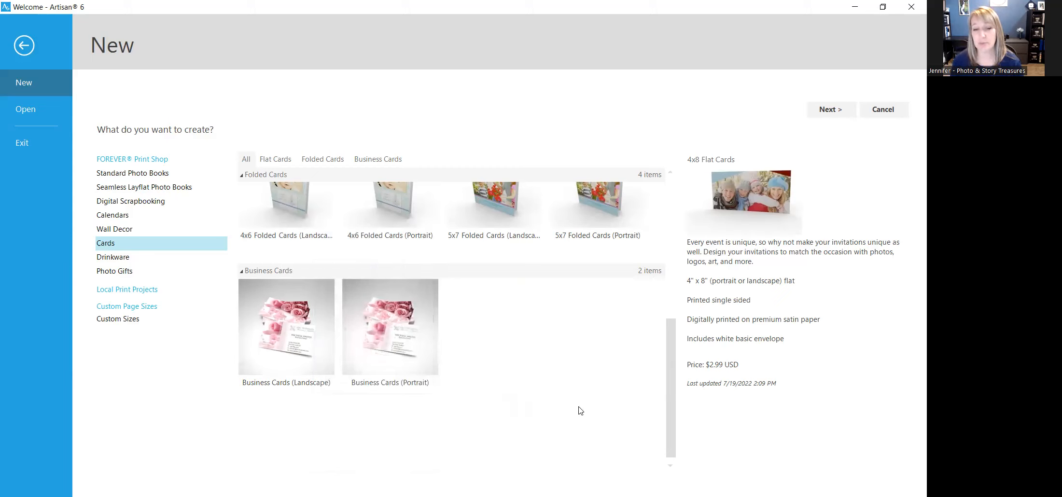
scroll(579, 409, up, 2)
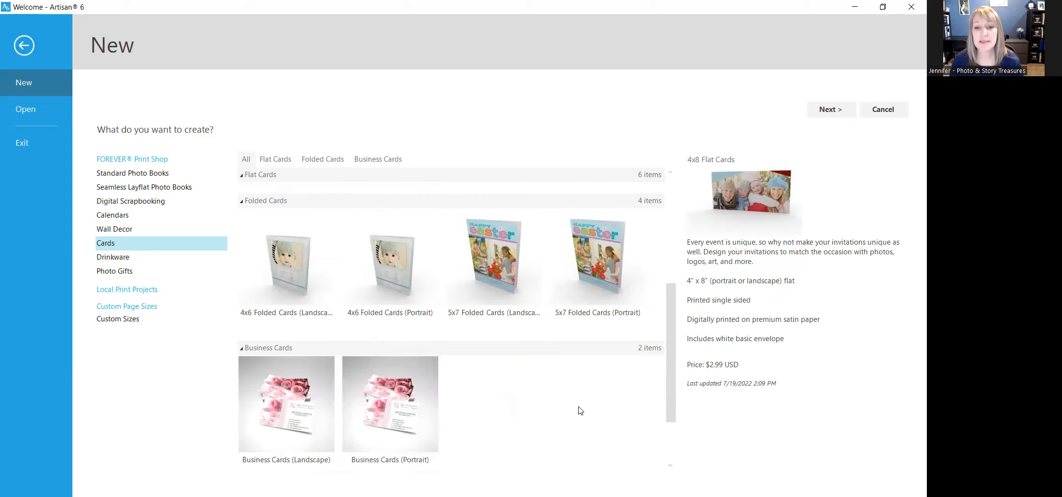
scroll(580, 411, up, 3)
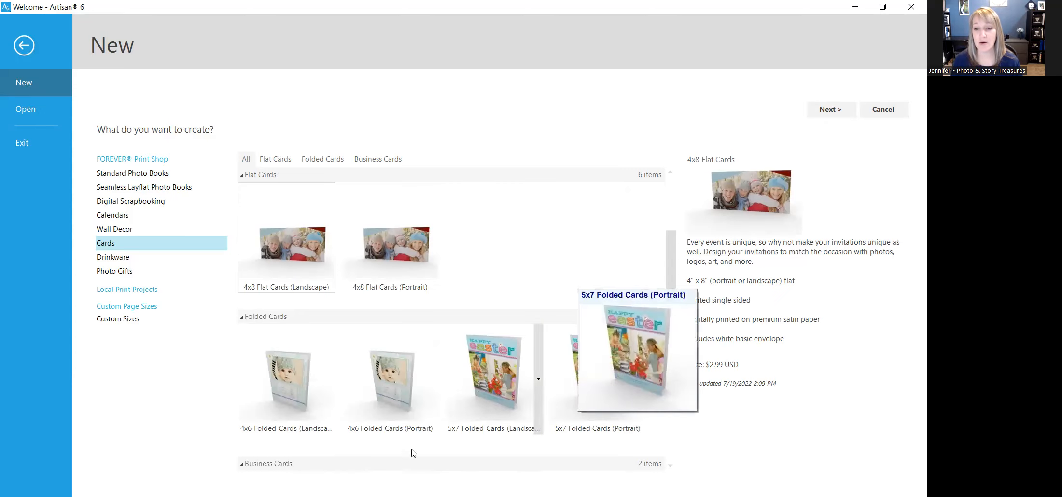
scroll(478, 338, up, 3)
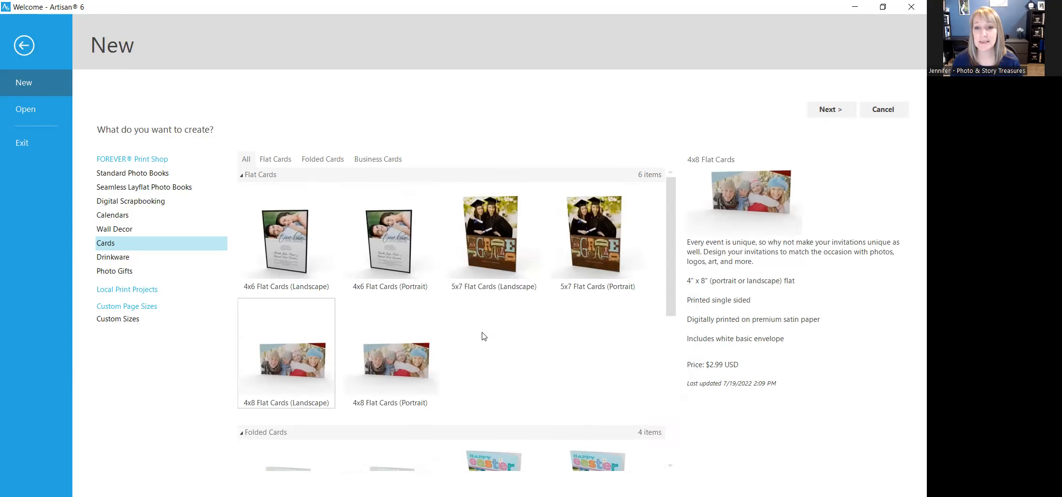
- Choose 4x6 Flat Cards (Landscape) as the project type and continue to the template selection
mouse_move(275, 241)
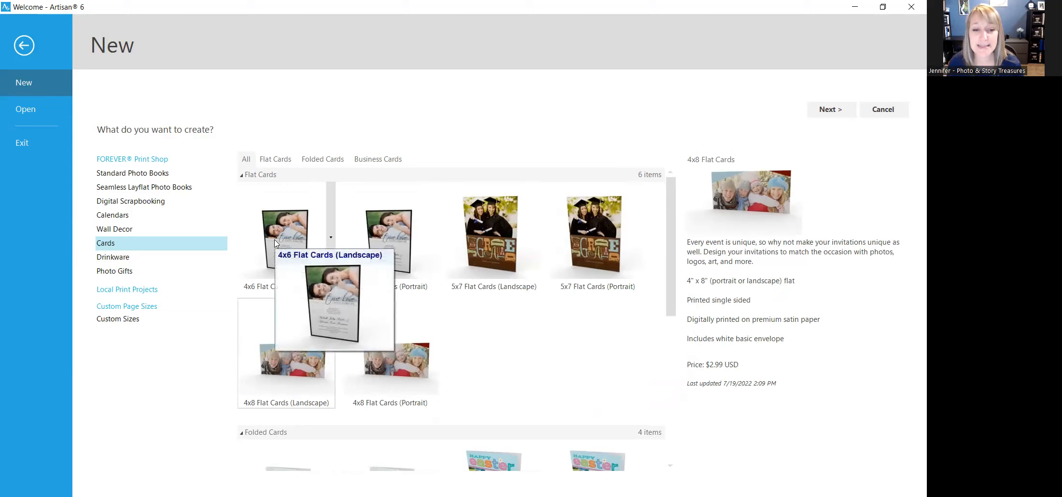
click(277, 240)
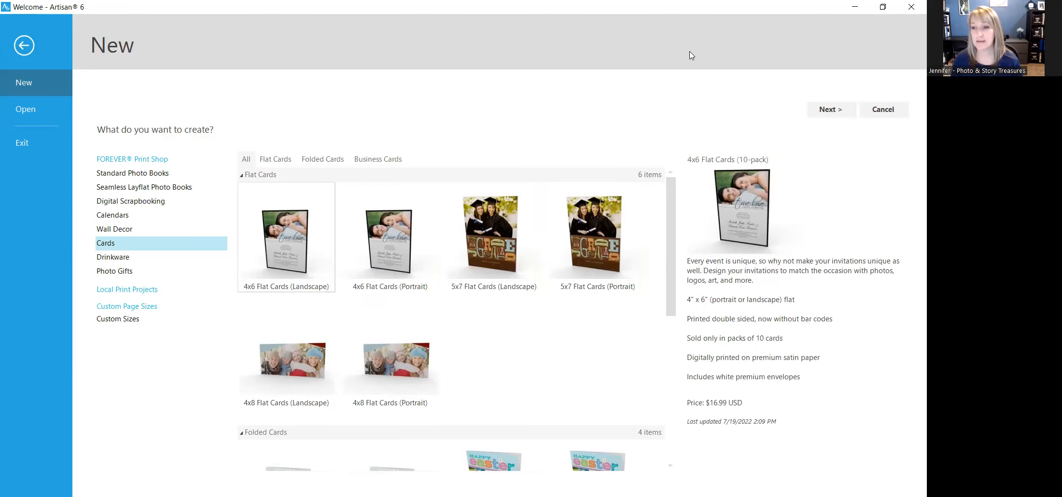
click(841, 112)
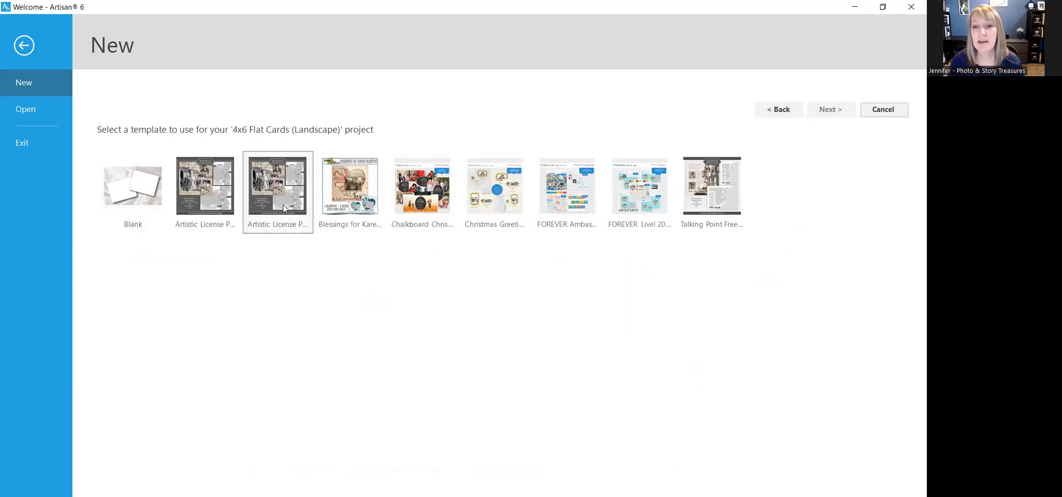
- Use the Chalkboard Christmas Card template and accept reducing its pages to the project size
mouse_move(423, 204)
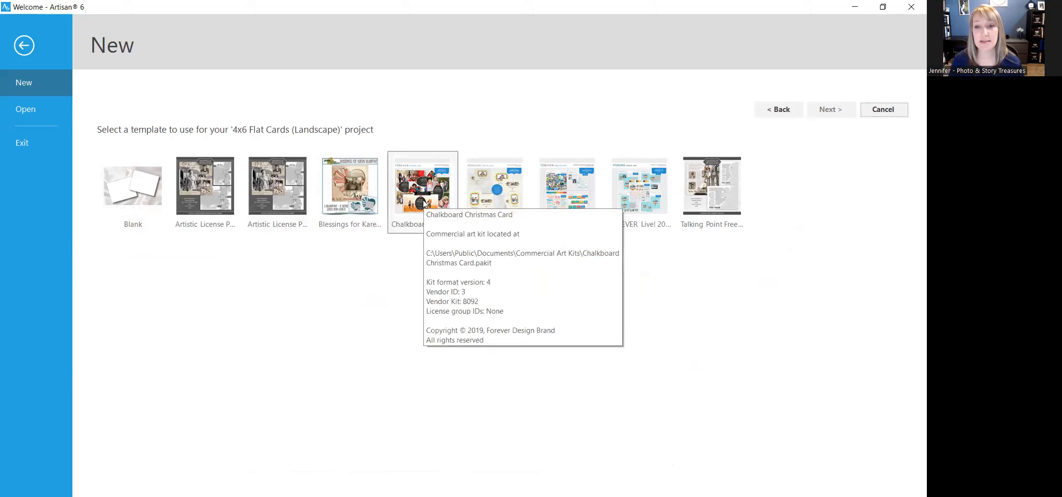
click(424, 203)
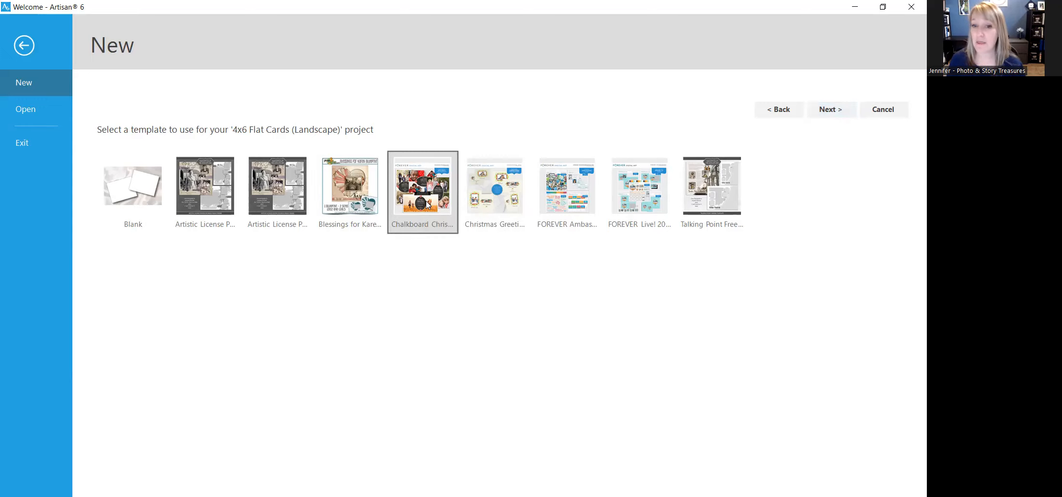
click(820, 116)
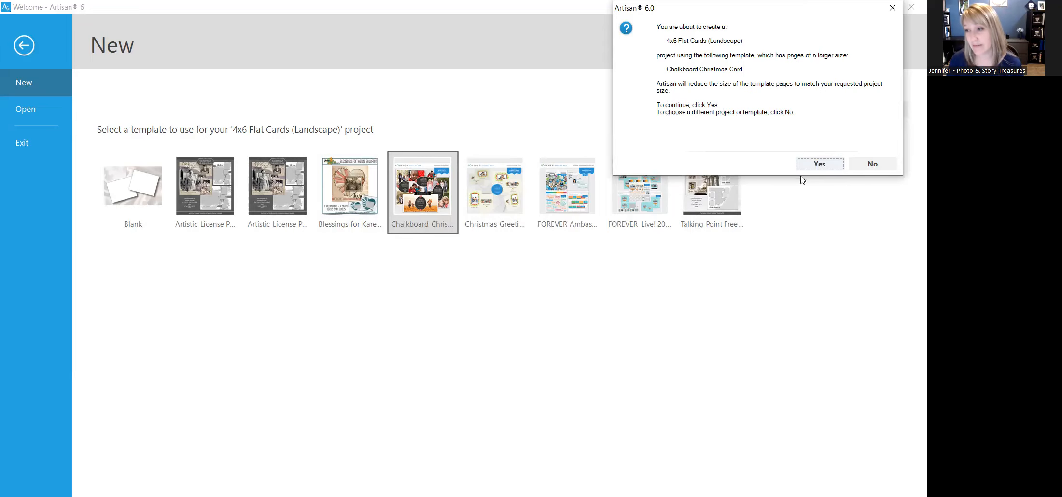
click(815, 166)
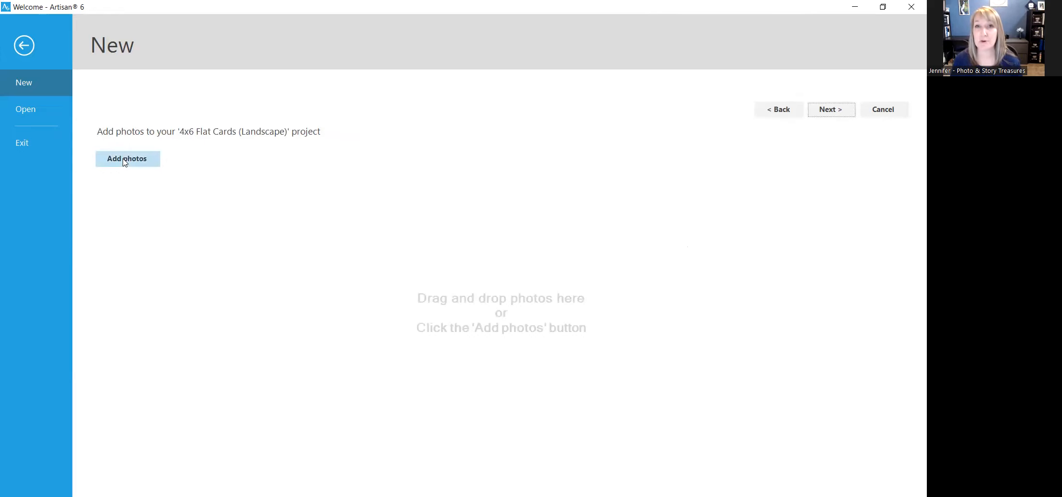
- Skip adding photos, name the project "practice card" and create it
click(831, 110)
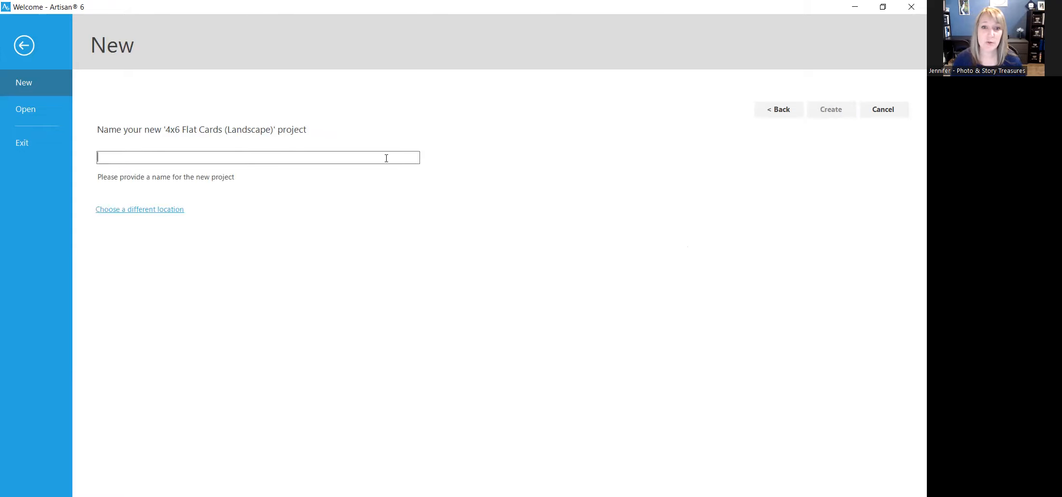
text(prac)
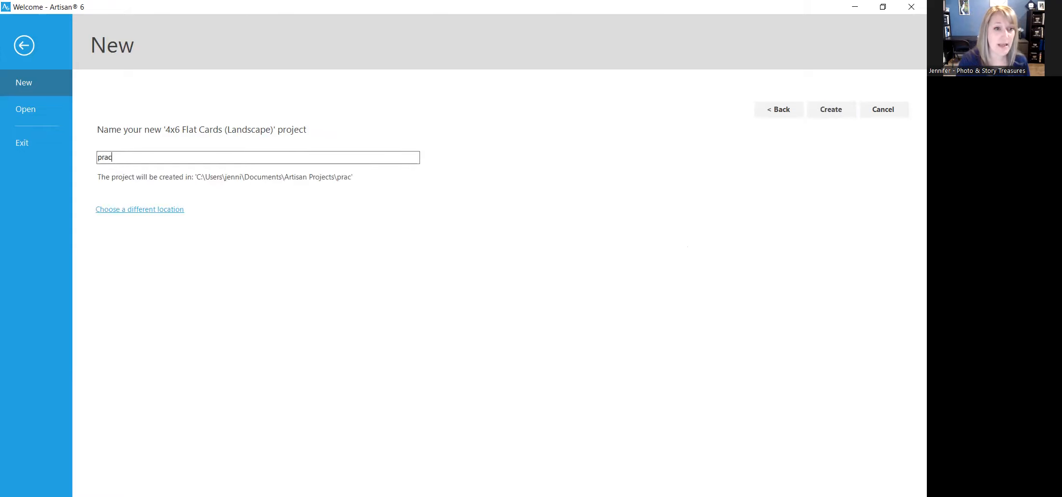
text(tice card)
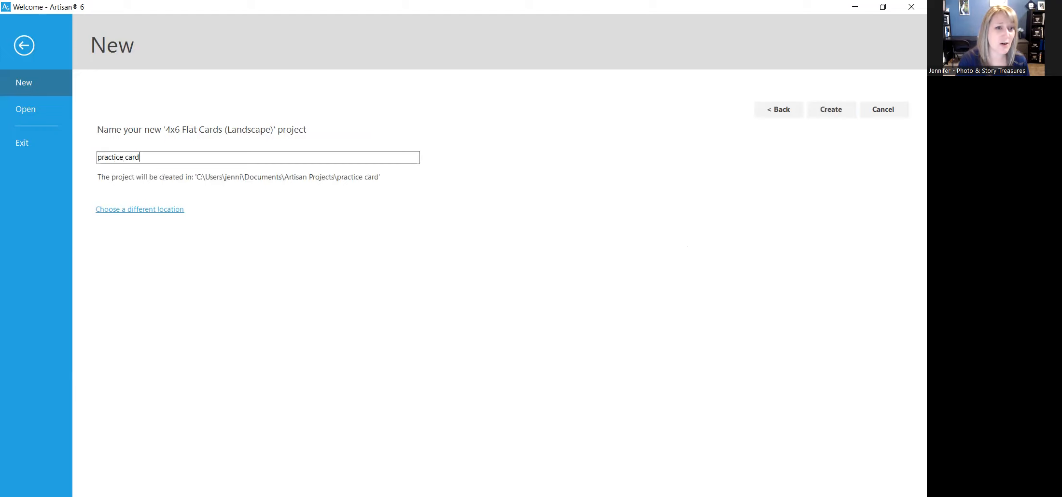
click(831, 110)
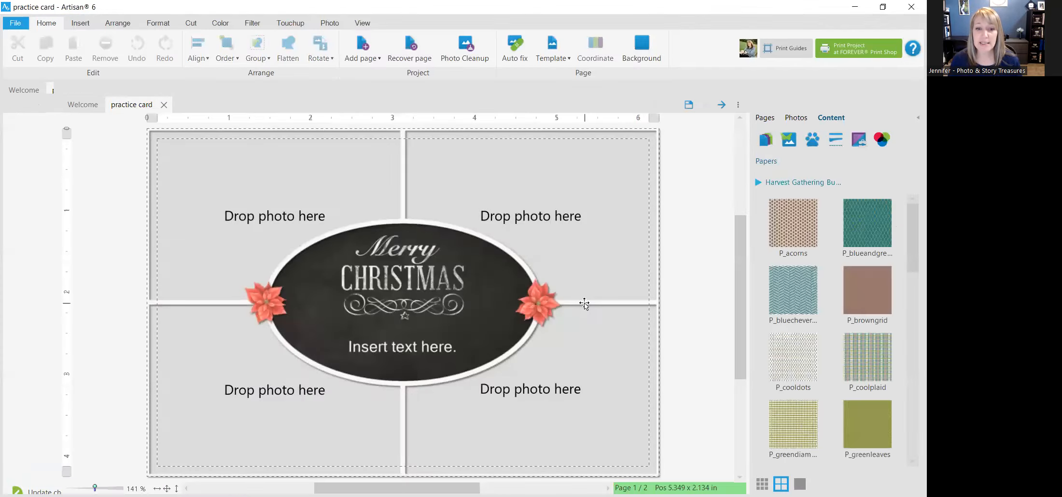
- Replace the placeholder text in the card's chalkboard oval with "from the" followed by the family's surname
scroll(711, 282, down, 4)
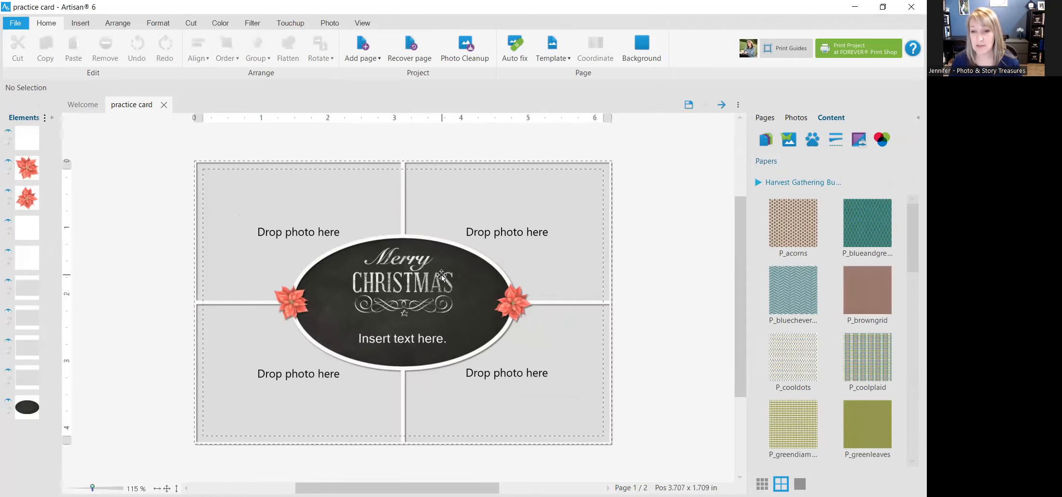
click(428, 339)
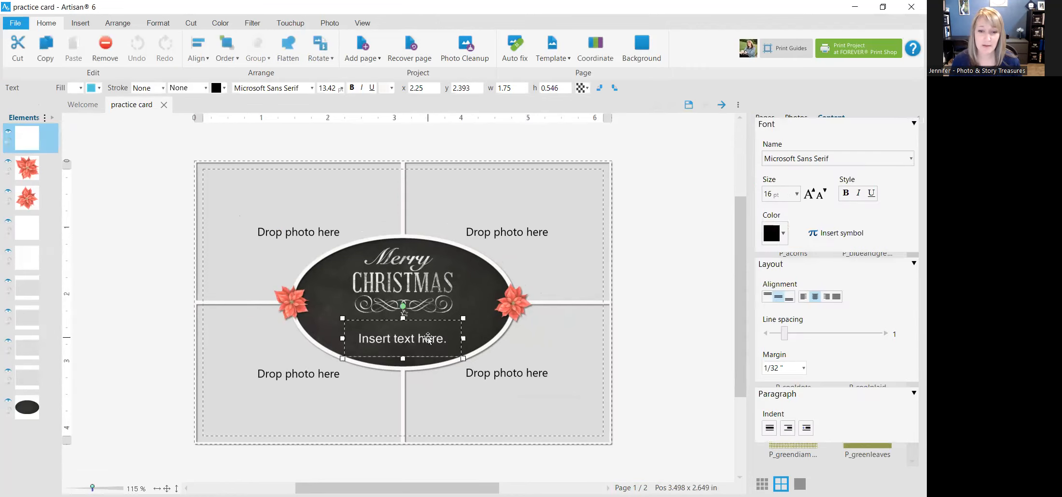
click(428, 339)
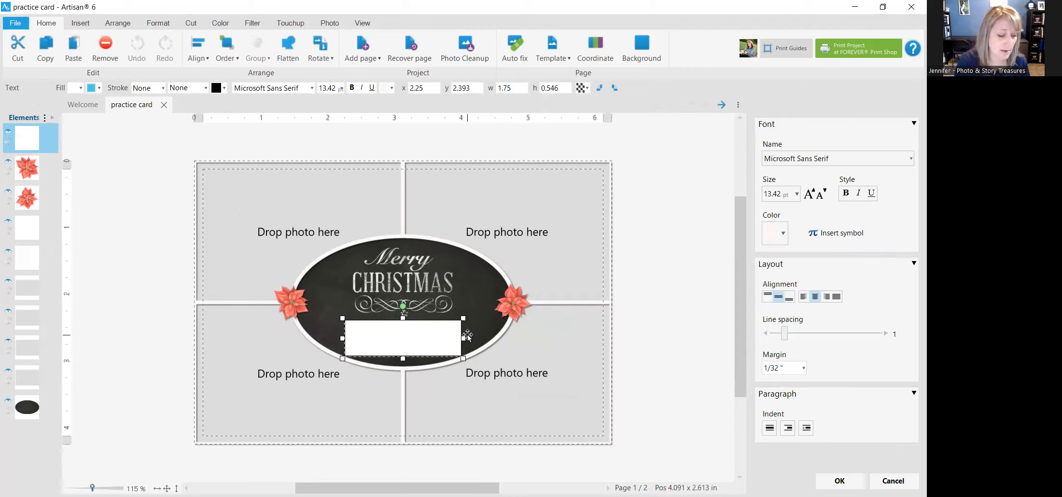
text(from the)
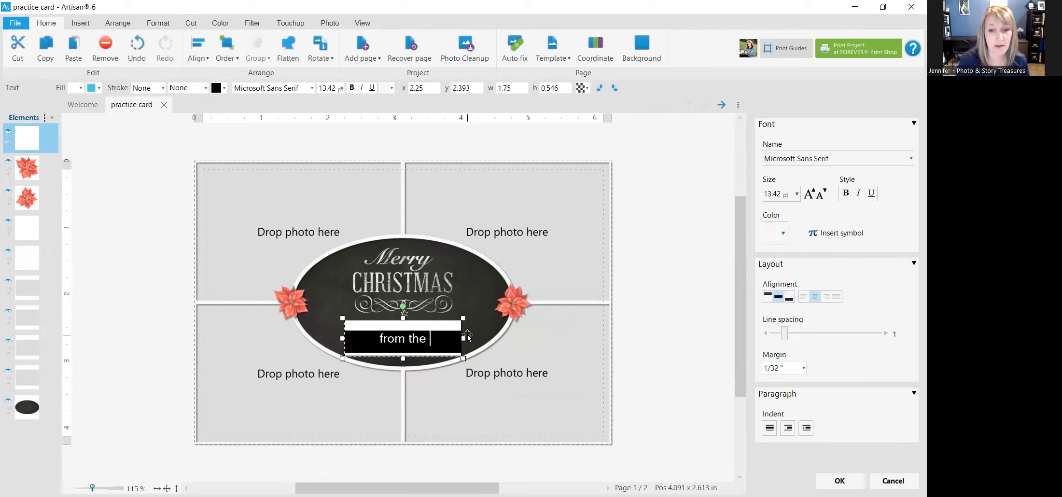
text( Smiths)
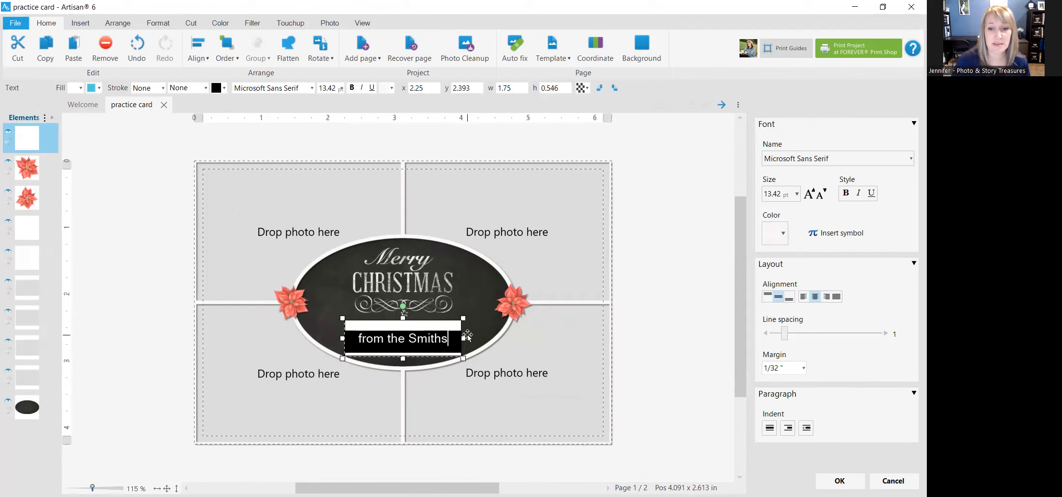
click(657, 301)
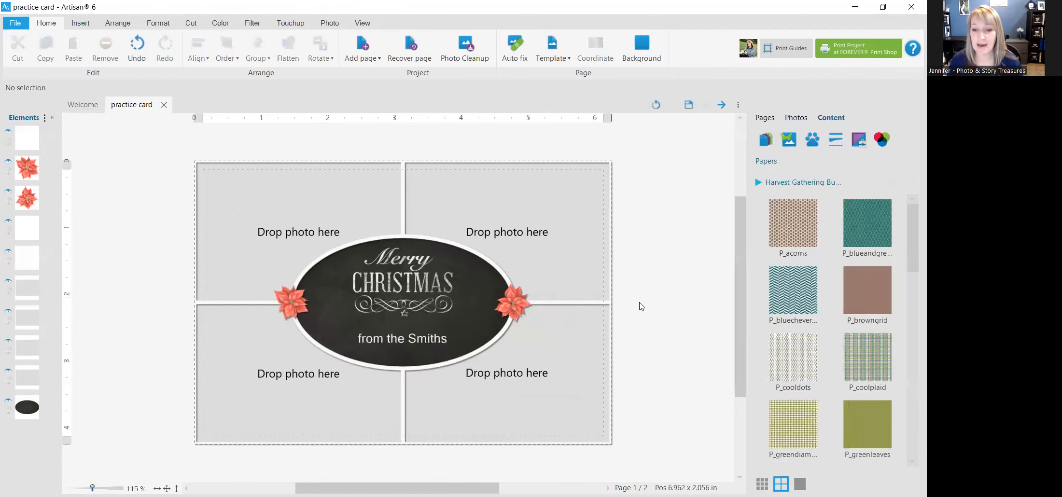
- Change the font of the family greeting in the chalkboard oval to Hello Christmas
click(400, 340)
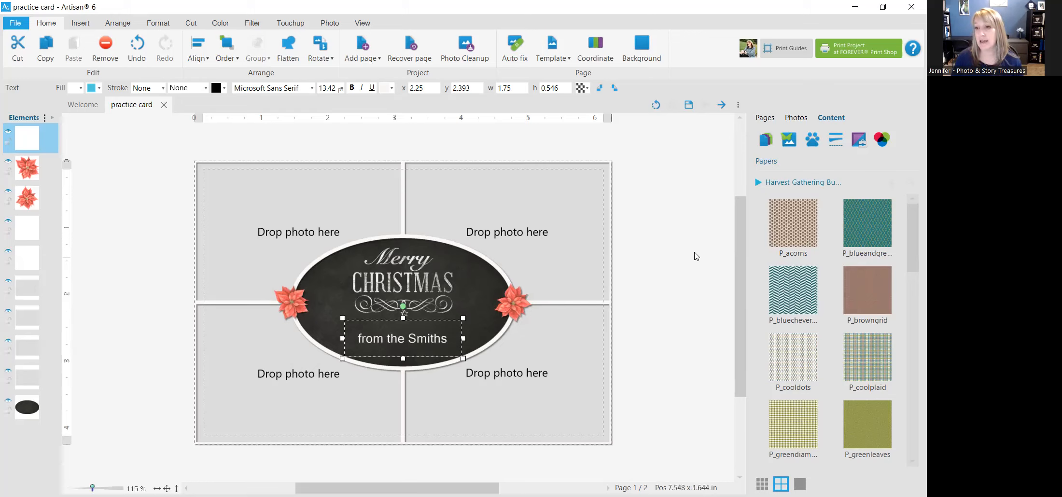
click(312, 89)
scroll(407, 280, down, 9)
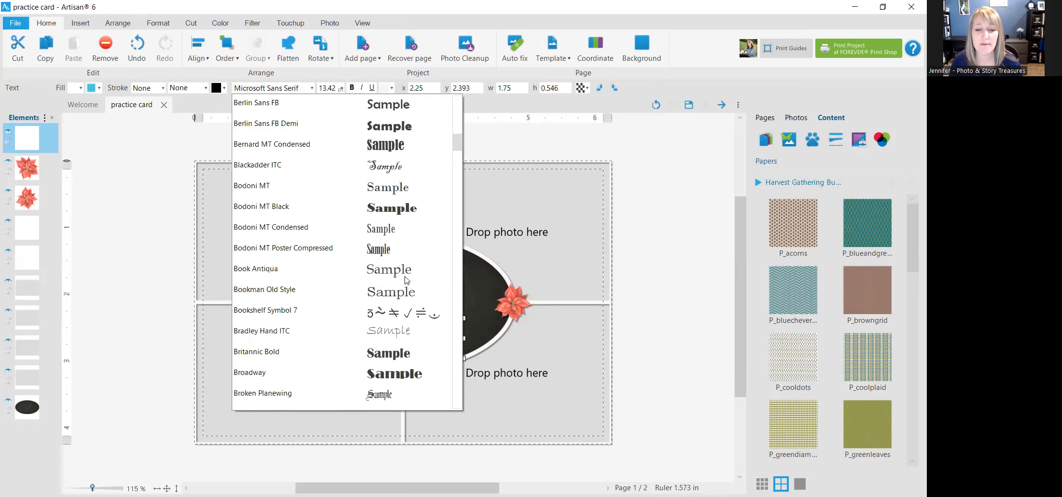
scroll(407, 280, down, 9)
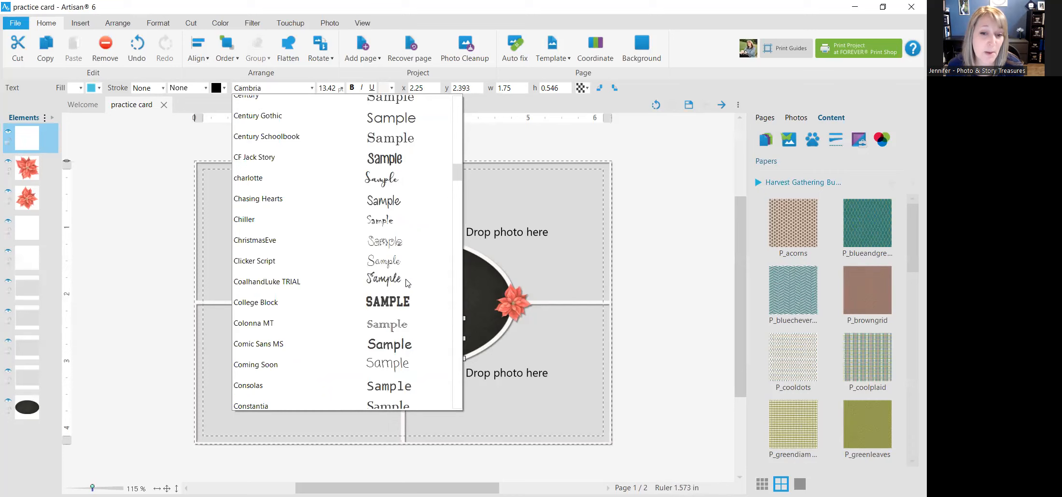
click(423, 282)
scroll(421, 284, down, 7)
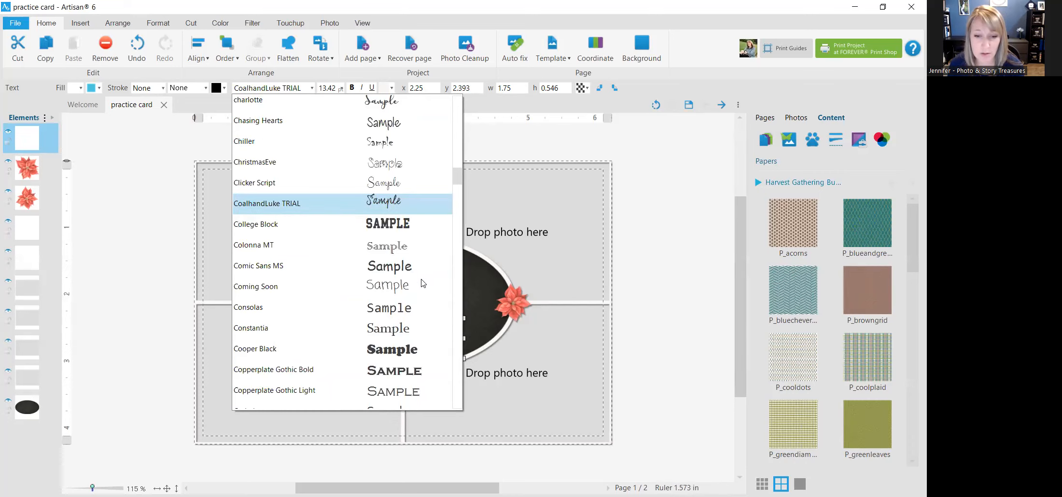
scroll(422, 284, down, 5)
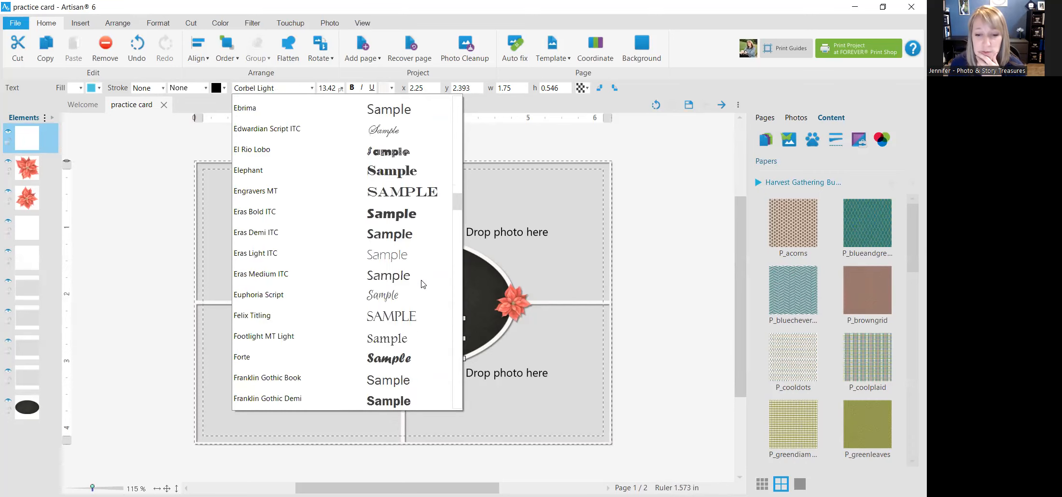
scroll(422, 283, down, 8)
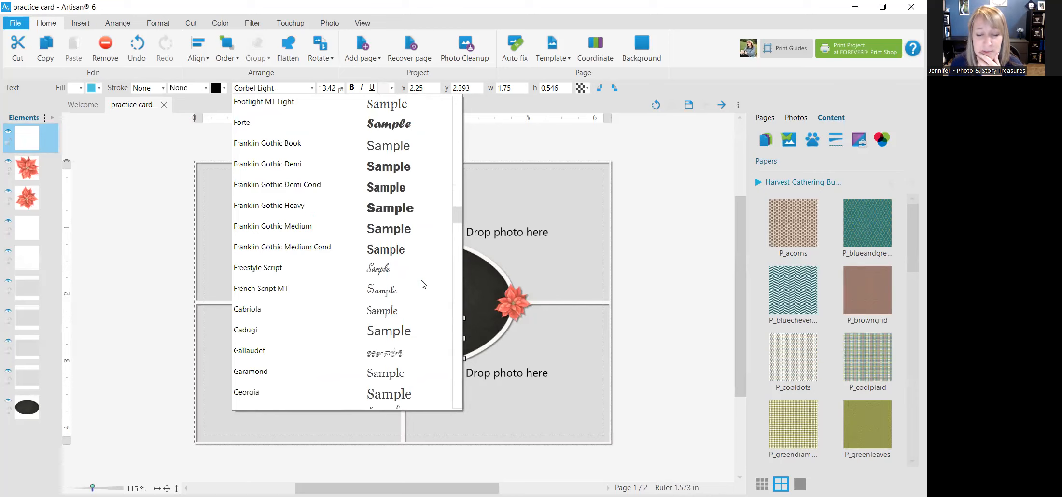
scroll(422, 283, down, 5)
scroll(422, 284, down, 5)
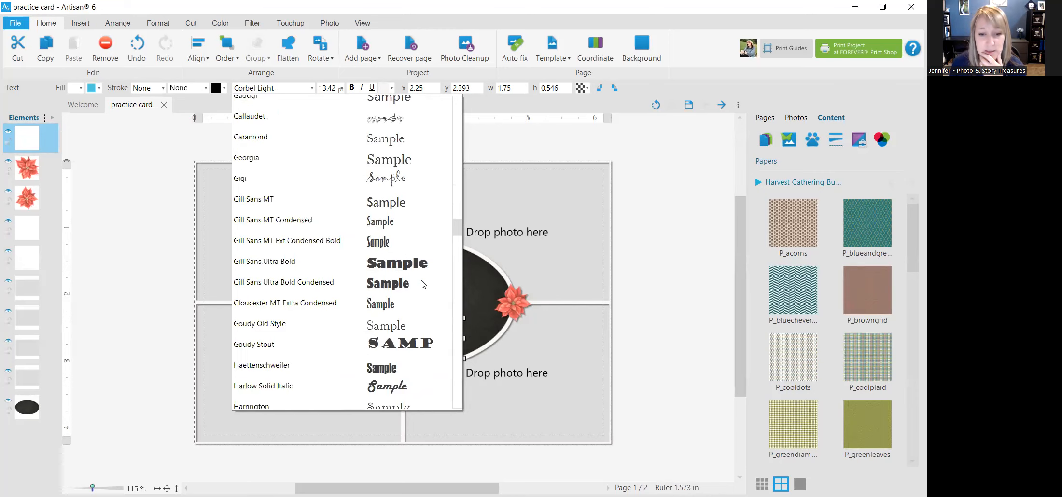
scroll(424, 284, down, 3)
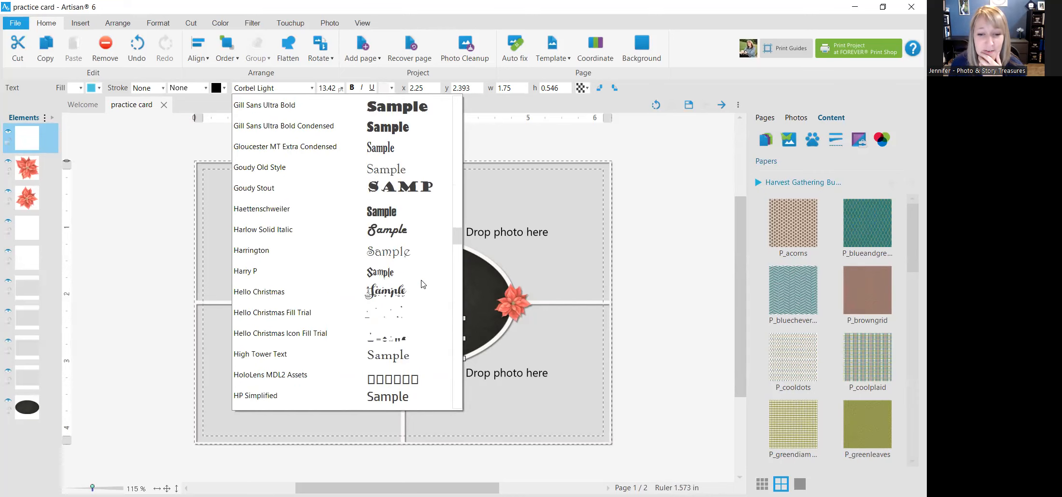
click(296, 298)
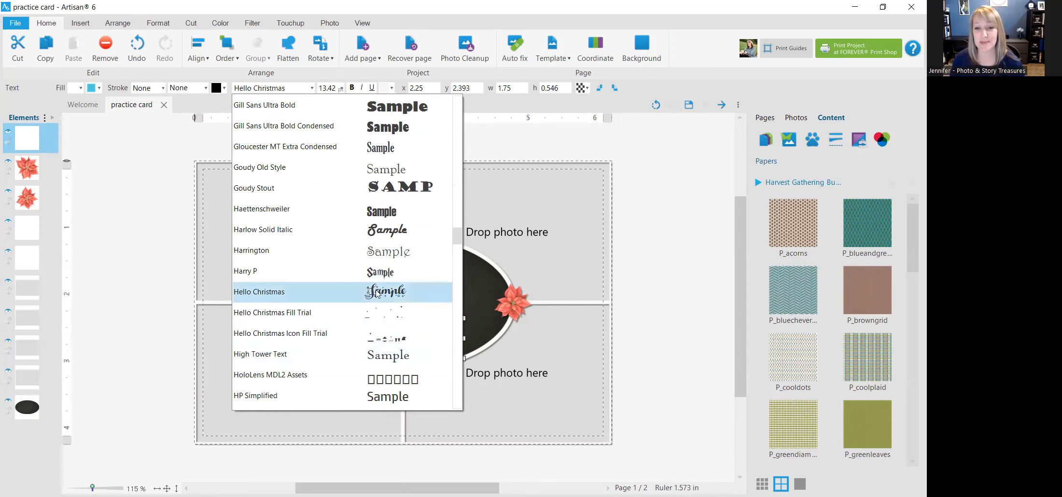
click(391, 291)
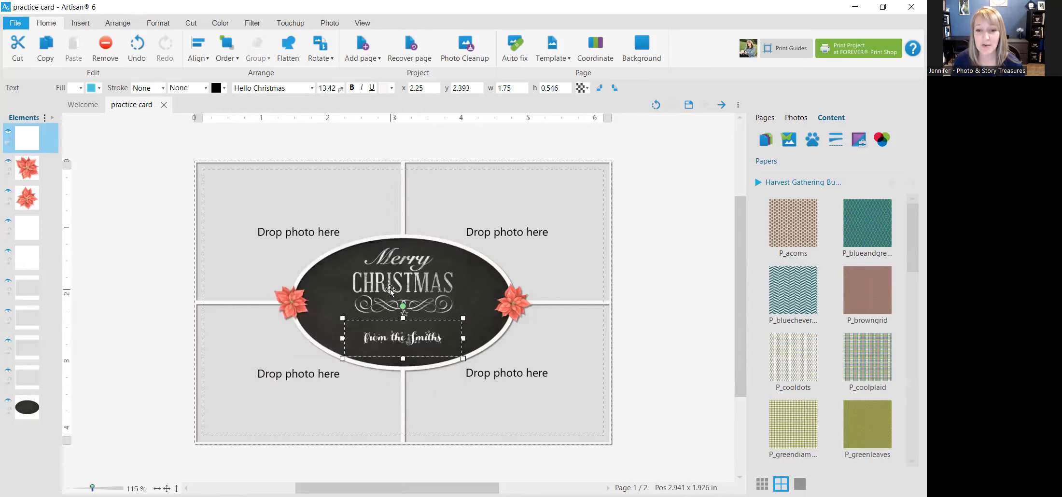
- Enlarge the family greeting's font size to 20 pt
click(342, 89)
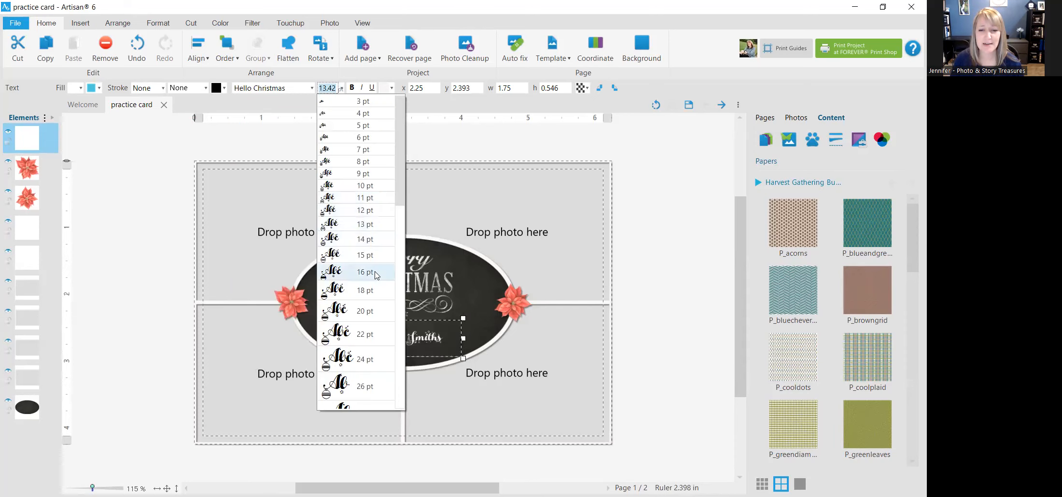
click(375, 273)
click(343, 89)
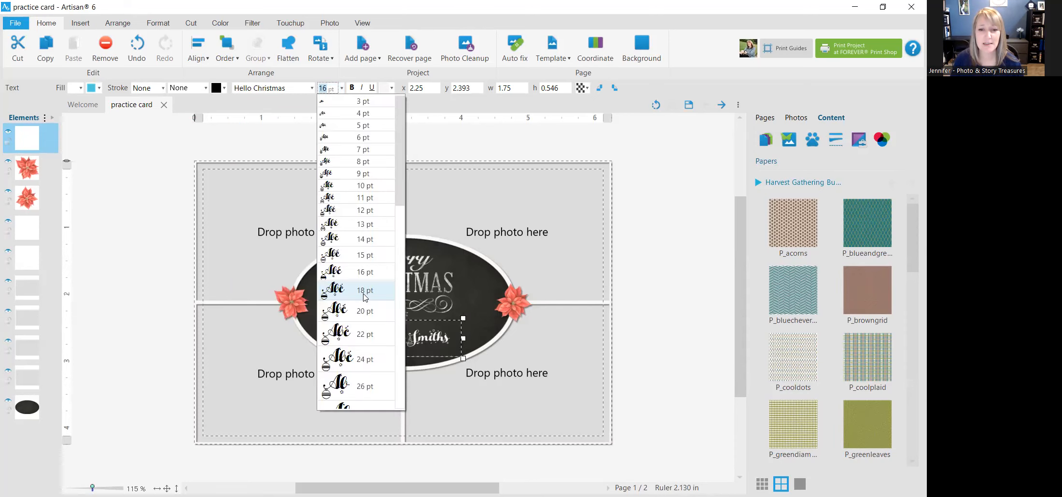
click(364, 292)
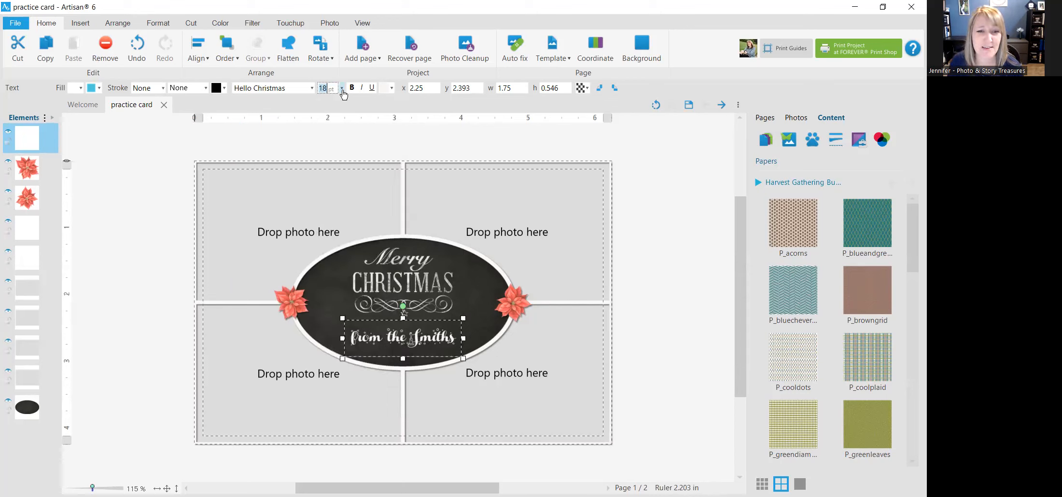
click(342, 89)
click(365, 311)
- Widen the greeting's text box to about 1.92 in and recentre it beneath the Merry Christmas title
drag(344, 338, 331, 338)
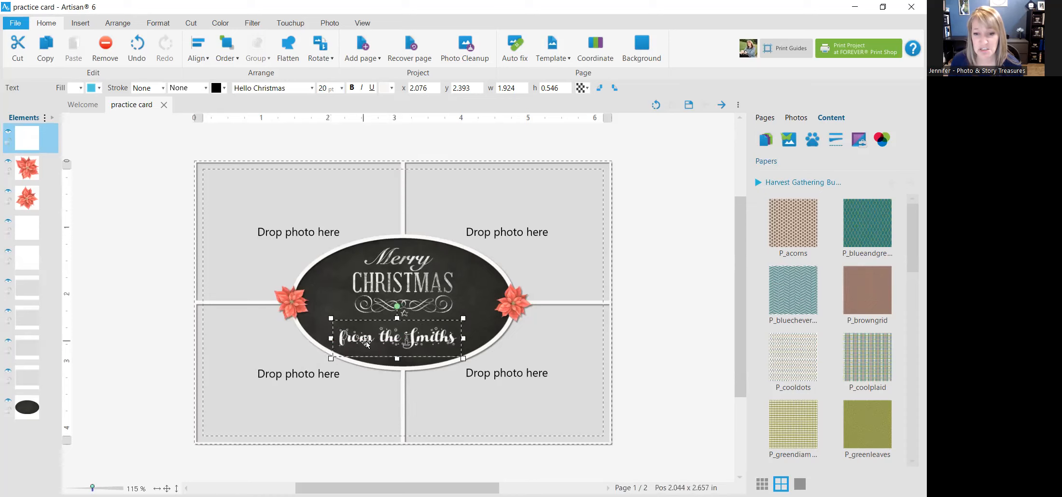
drag(414, 338, 419, 336)
click(691, 364)
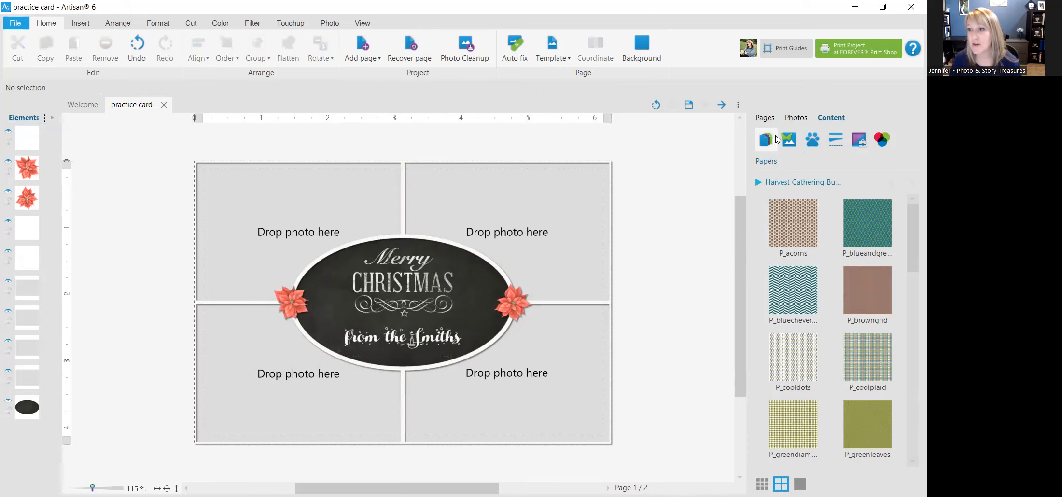
- Import the photos child book, couple-2585754, family-2811003 and family-4447538 from the generic visuals from the internet folder
click(797, 118)
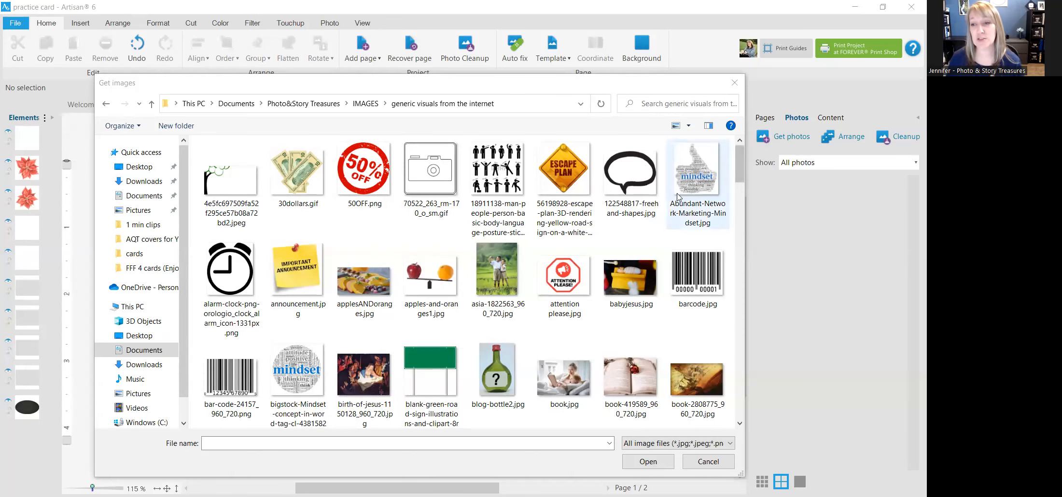
drag(736, 164, 744, 193)
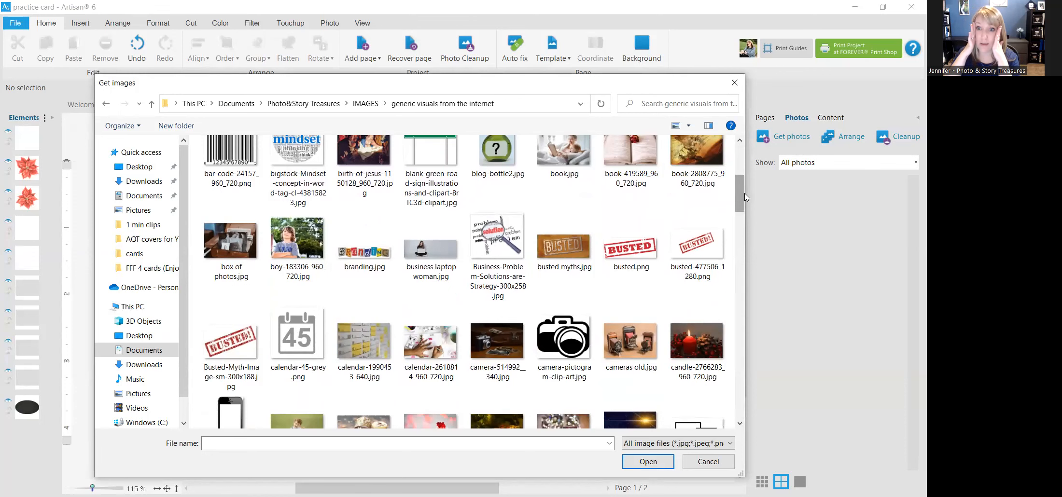
drag(740, 194, 737, 221)
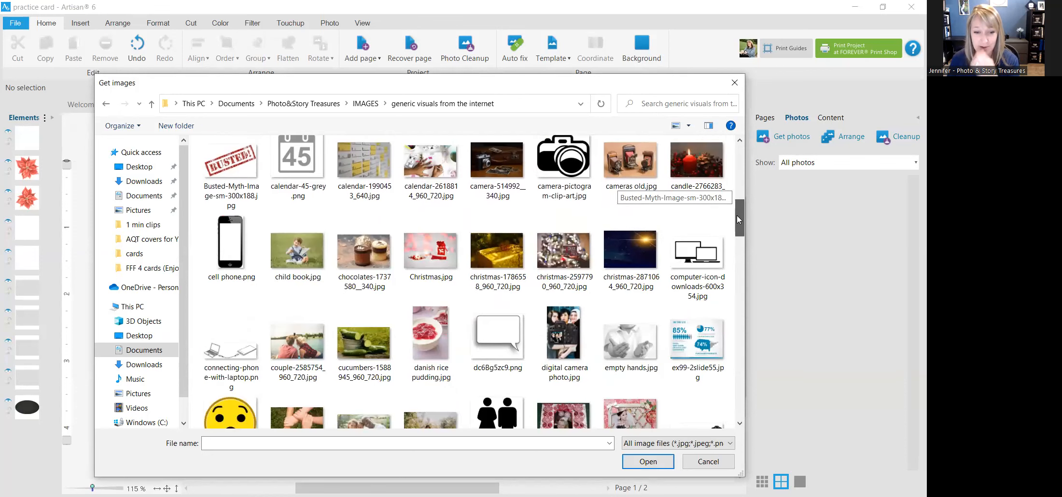
click(301, 256)
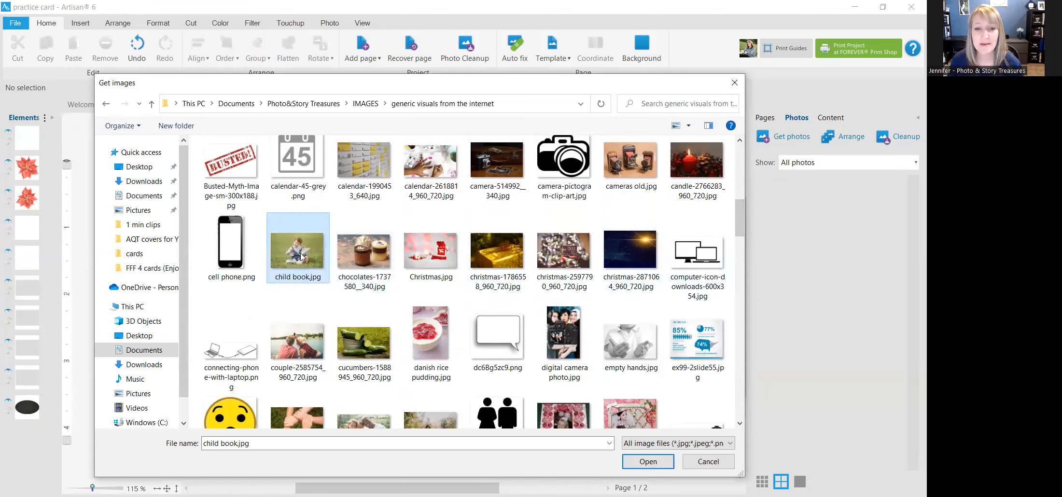
ctrl+click(291, 346)
scroll(290, 346, down, 3)
ctrl+click(364, 229)
ctrl+click(430, 230)
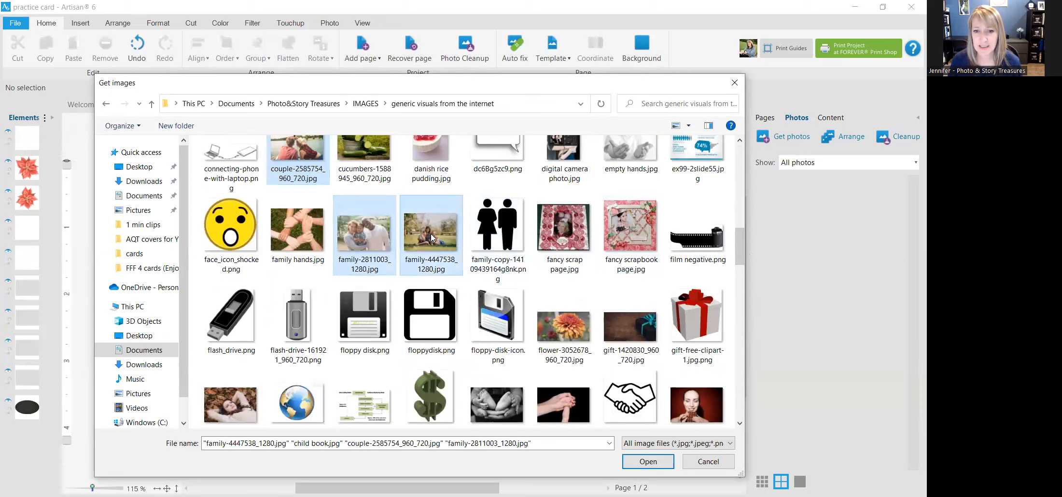
click(666, 466)
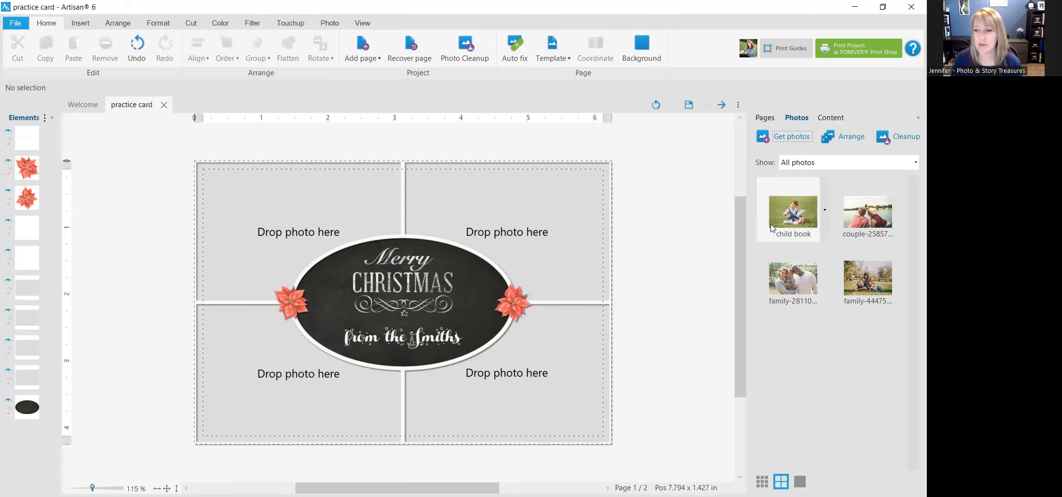
- Fill the card's frames: child book upper left, couple upper right, family-2811003 lower right, family-4447538 lower left
drag(798, 219, 320, 220)
drag(867, 212, 485, 227)
drag(797, 285, 519, 373)
drag(876, 285, 298, 373)
- Replace the card's upper-left photo with family-2811003 and its lower-right photo with child book
click(298, 220)
click(788, 281)
drag(789, 280, 311, 230)
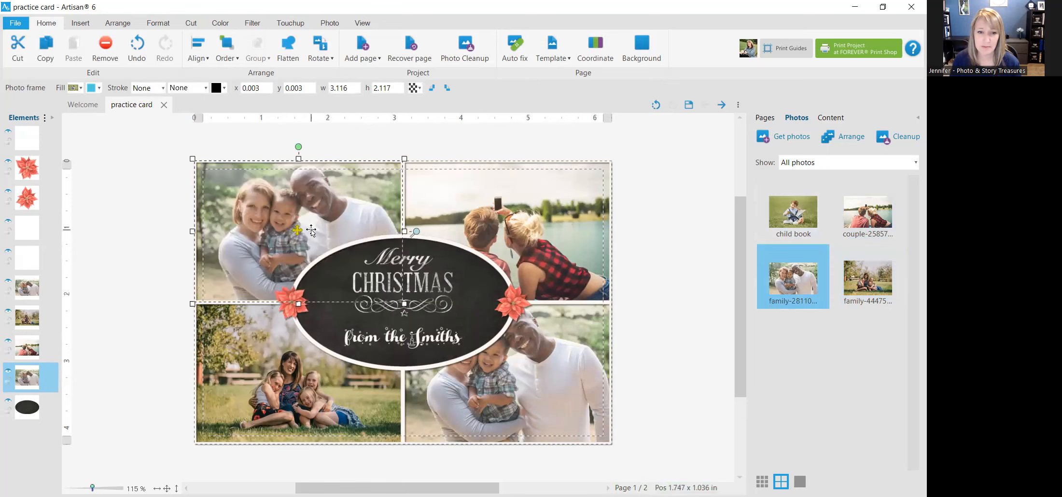
drag(792, 212, 505, 391)
click(571, 394)
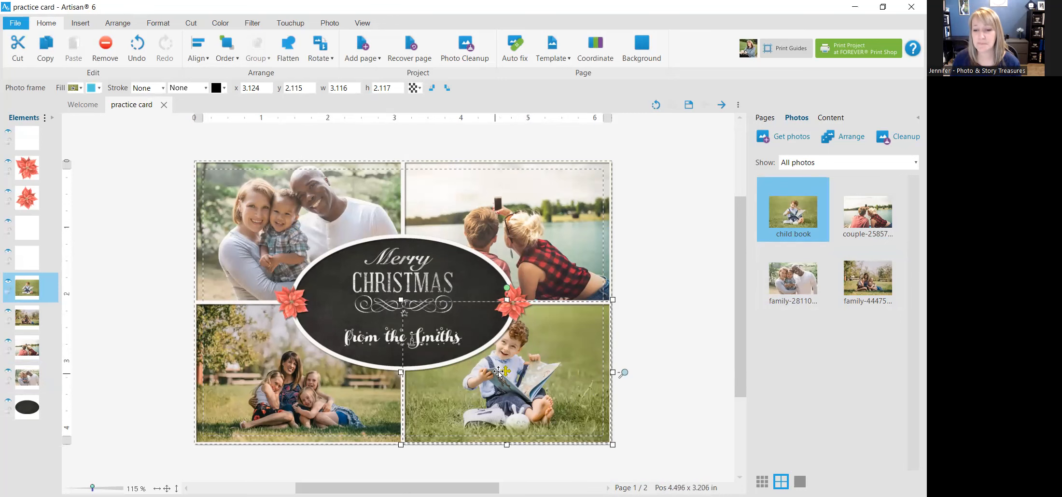
- Zoom in on the child book photo within its frame and shift it right, clear of the chalkboard oval
drag(504, 374, 546, 382)
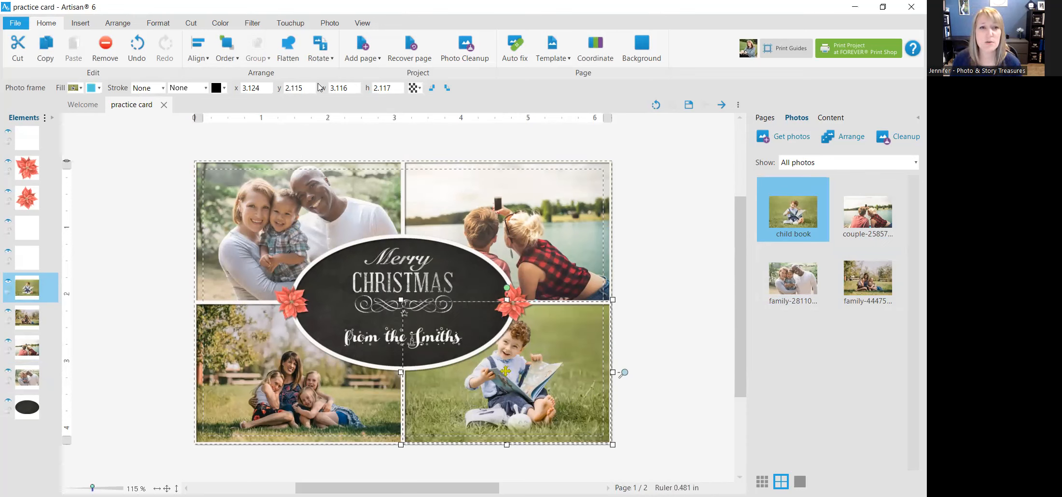
click(329, 24)
click(296, 48)
drag(308, 77, 336, 77)
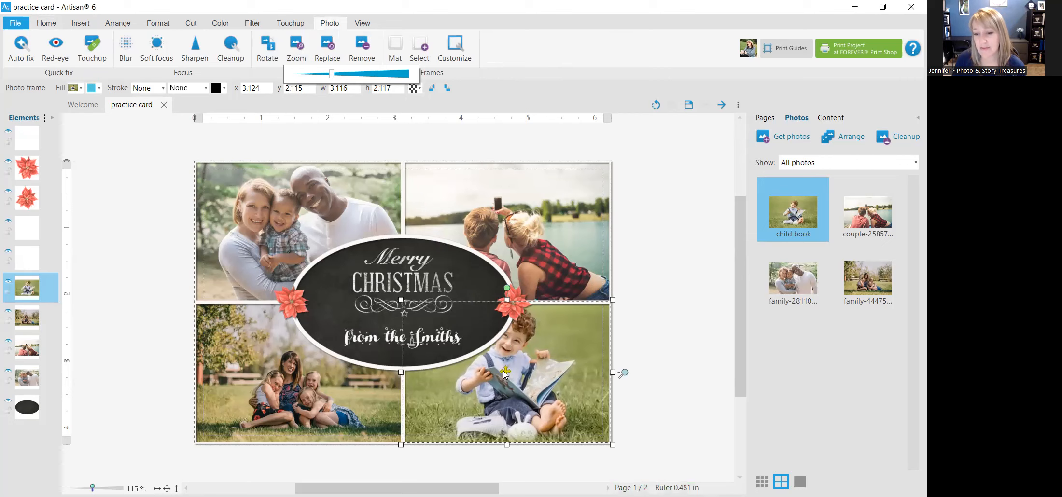
drag(506, 373, 537, 378)
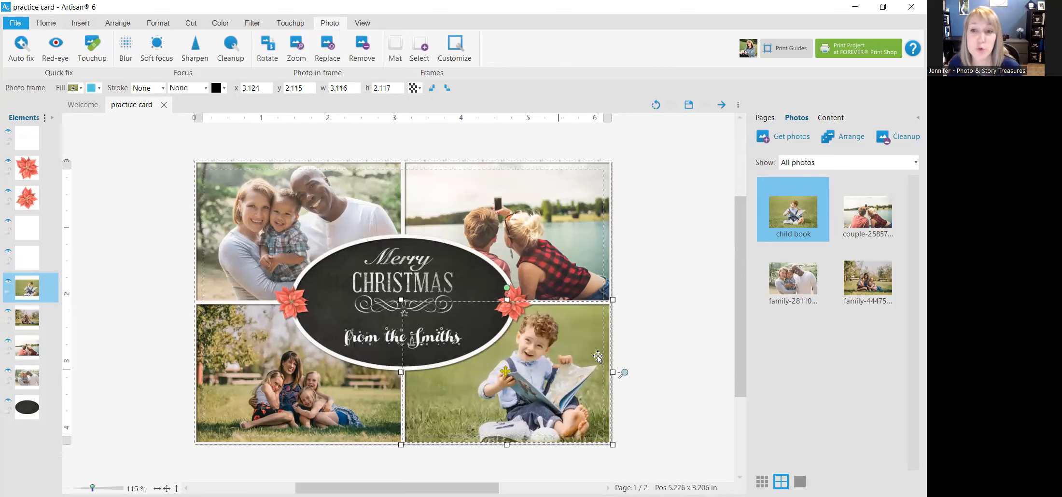
click(657, 318)
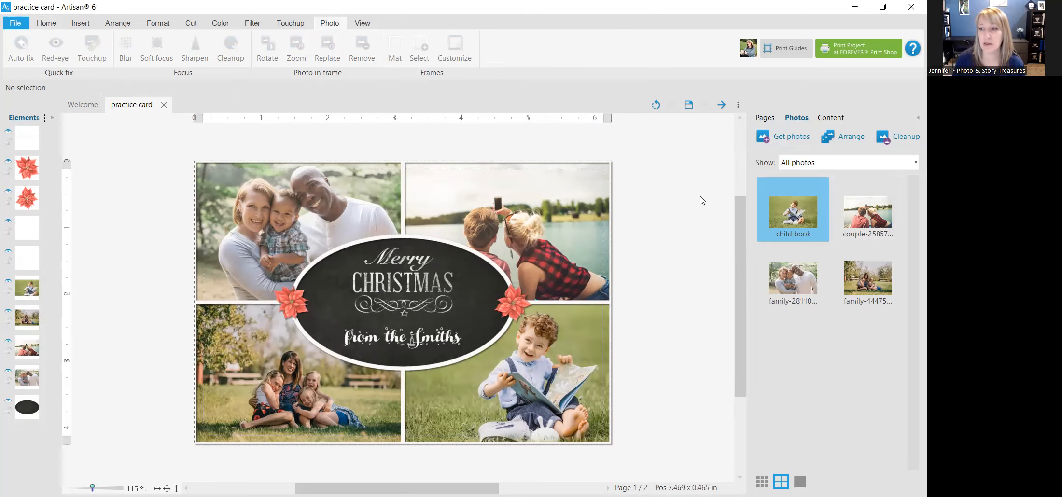
- Add a text box over the couple photo in the card's upper-right frame reading "our trip to Sweden"
click(85, 25)
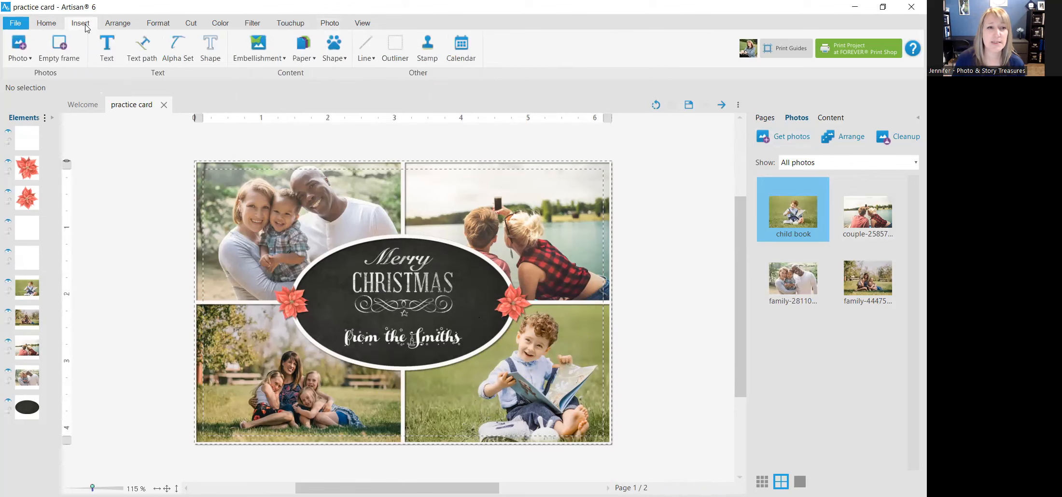
click(106, 50)
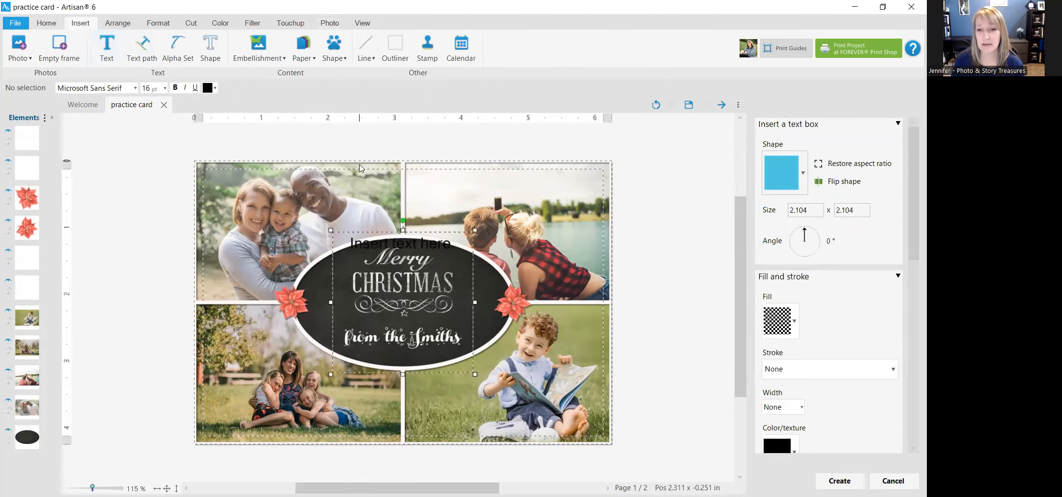
click(437, 192)
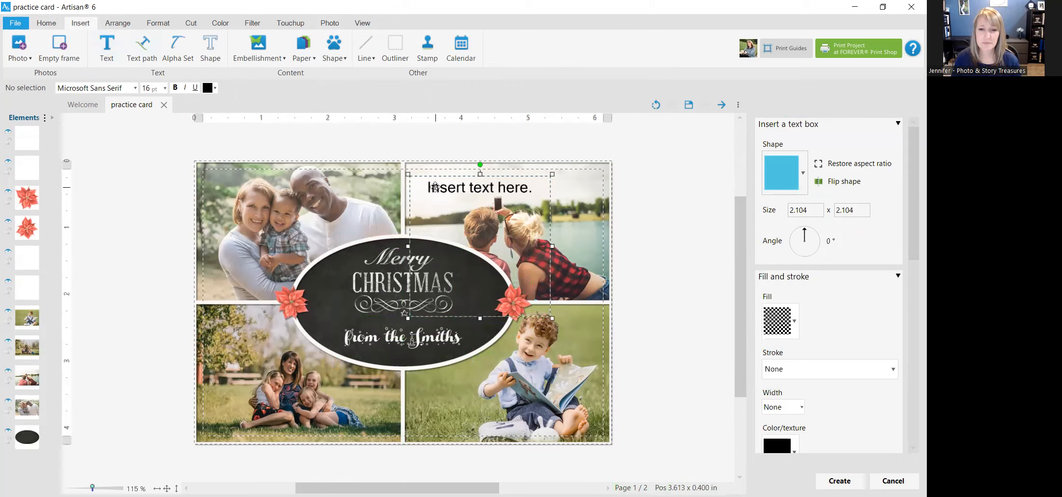
drag(910, 209, 902, 297)
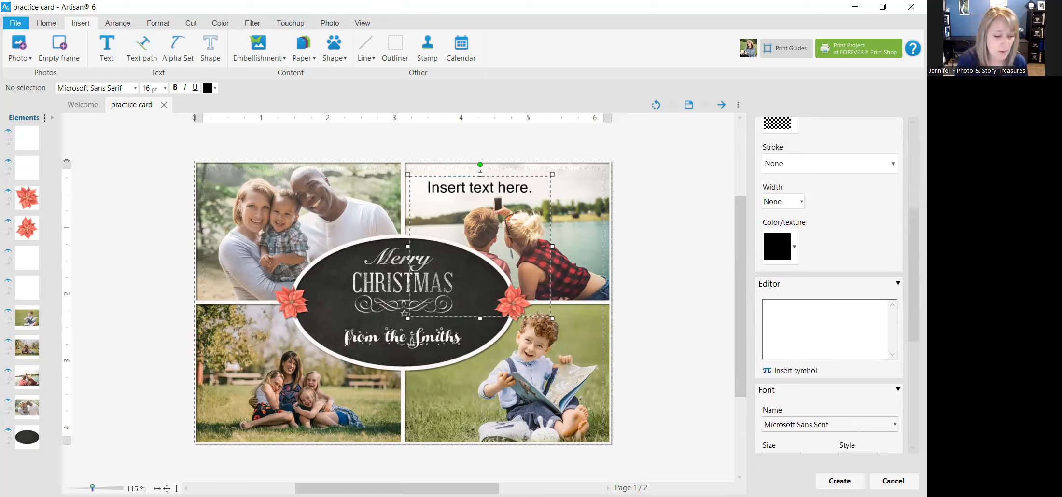
text(Our trip )
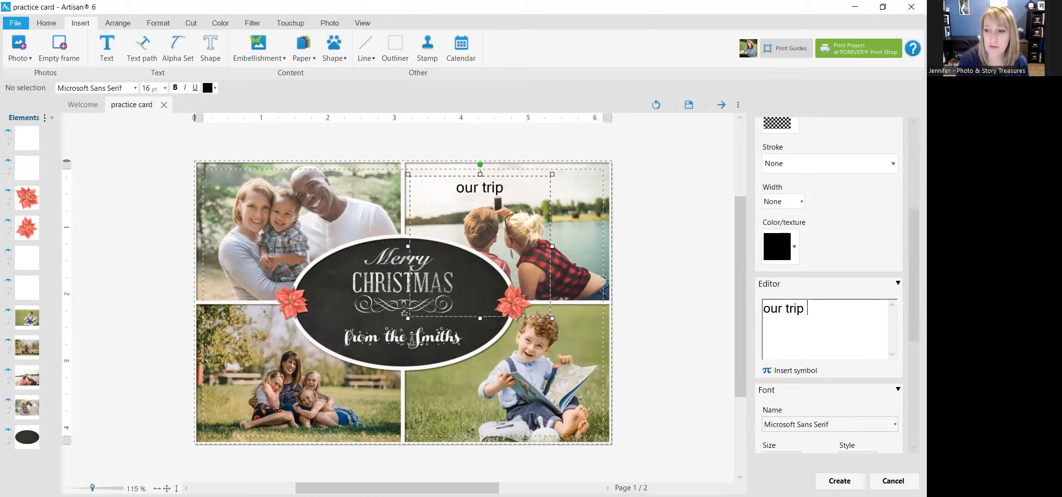
text(to Sweden)
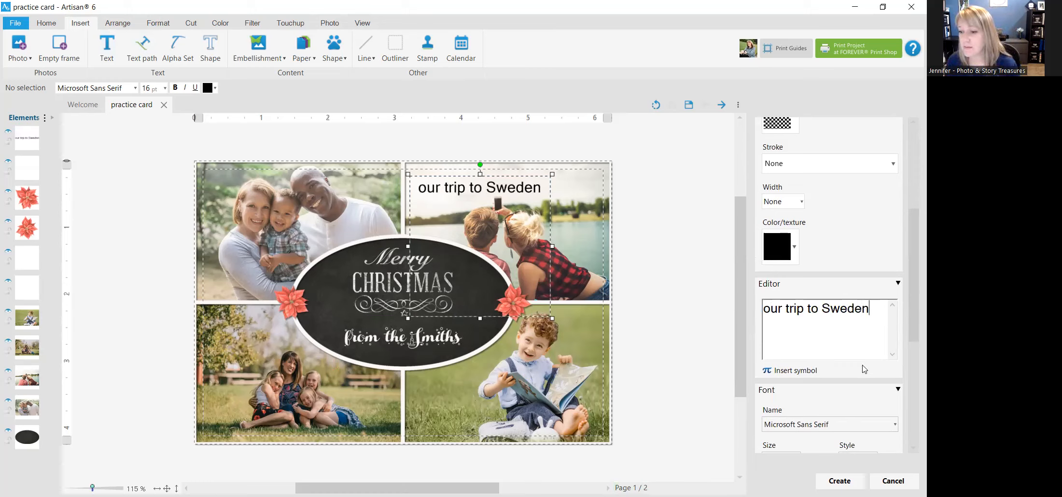
- Set the caption's font size to 12 pt and its font to Agency FB
drag(909, 260, 910, 314)
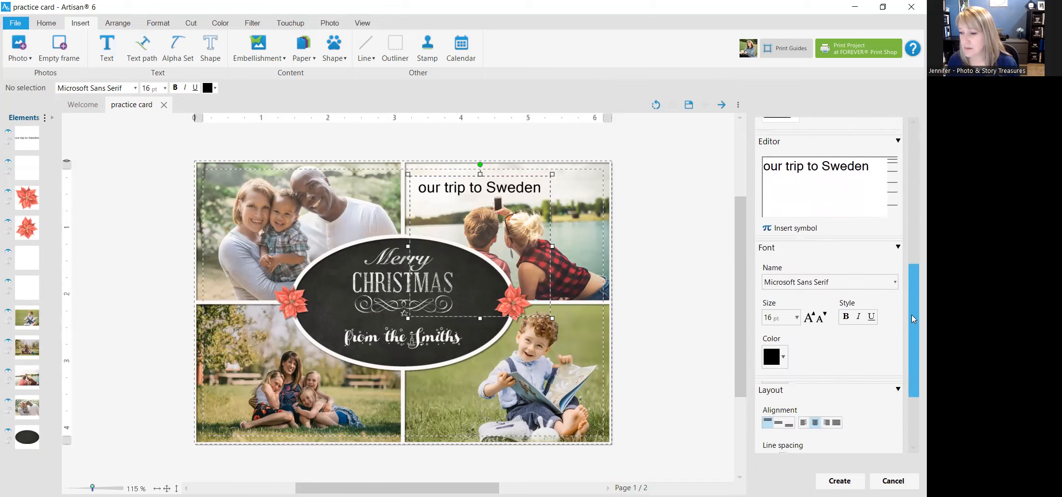
click(796, 318)
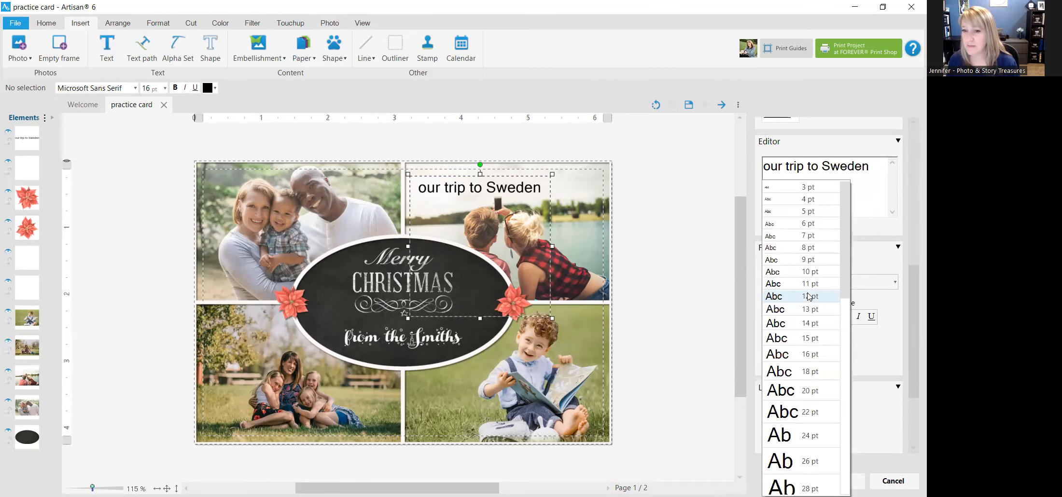
click(812, 338)
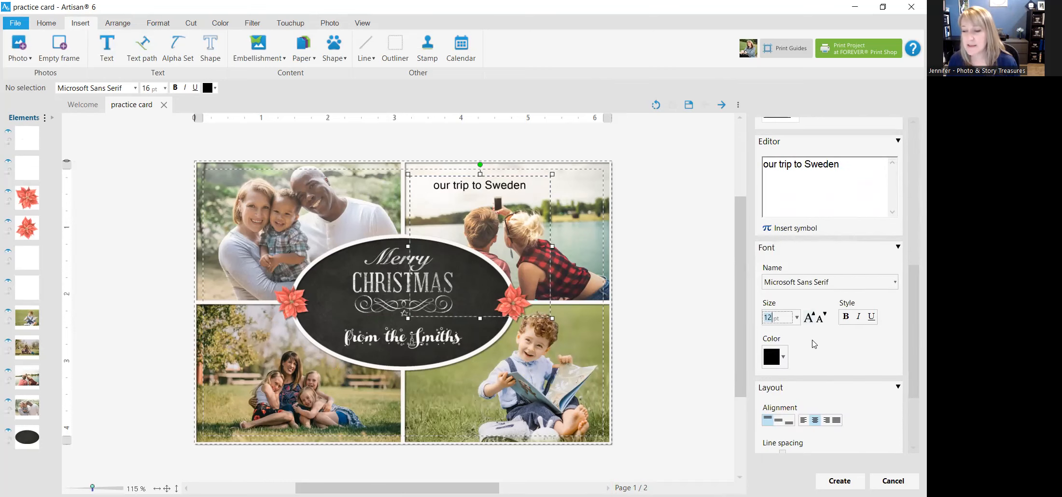
click(894, 288)
click(869, 459)
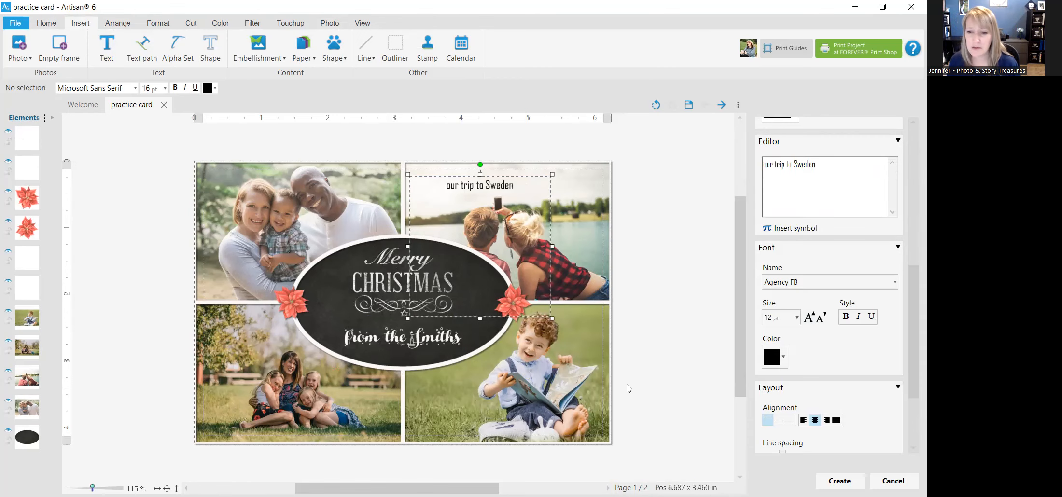
- Shrink the caption box to one line, right-align its text and place it in the card's upper-right corner
drag(552, 318, 545, 199)
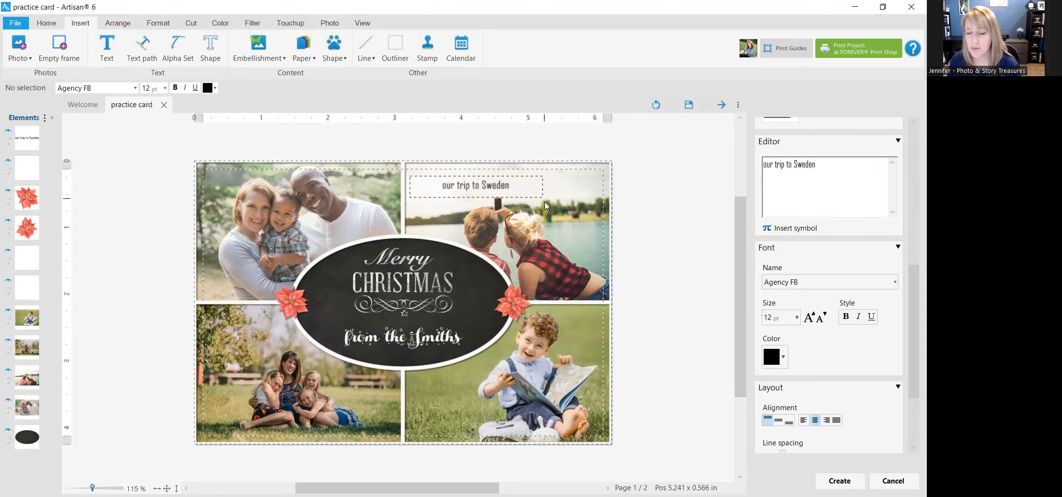
click(826, 420)
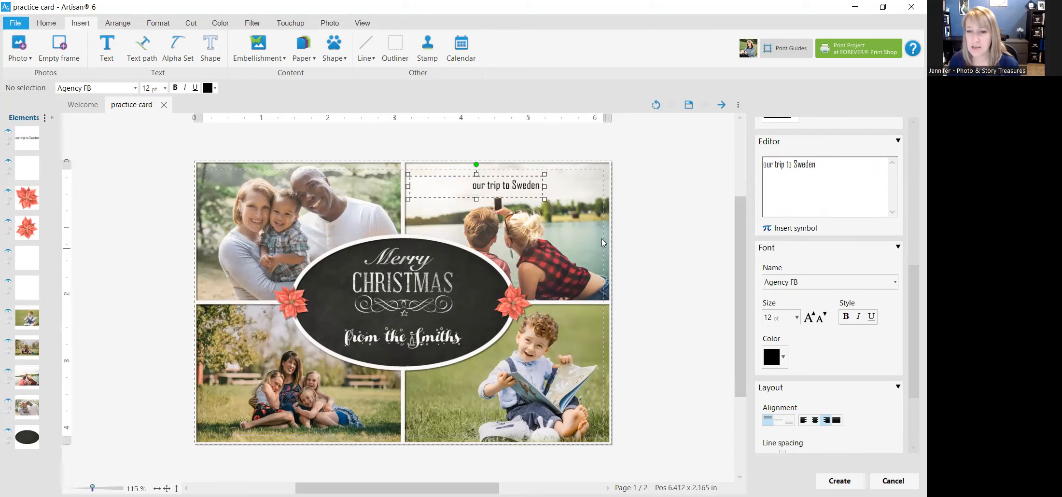
drag(523, 185, 577, 183)
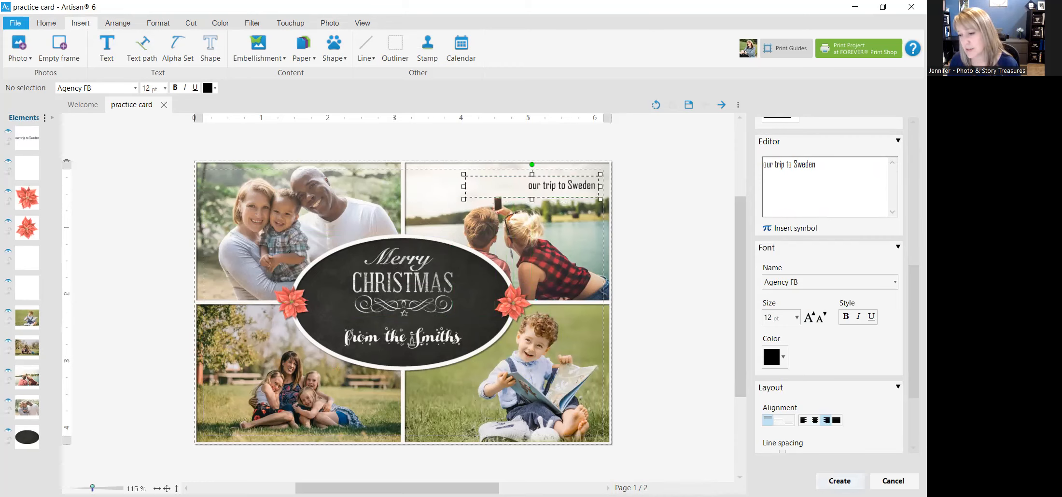
click(839, 481)
click(682, 346)
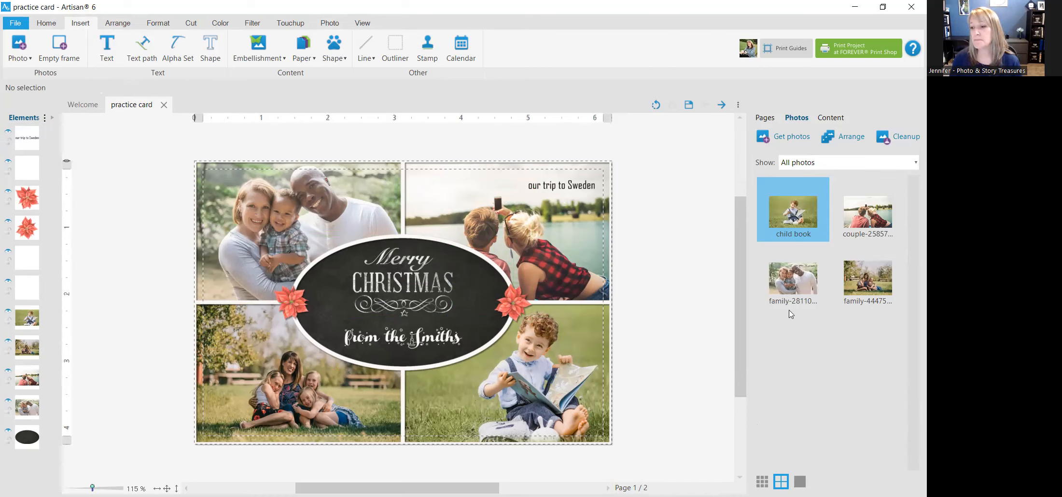
- Save the card and go to its blank page 2
click(689, 105)
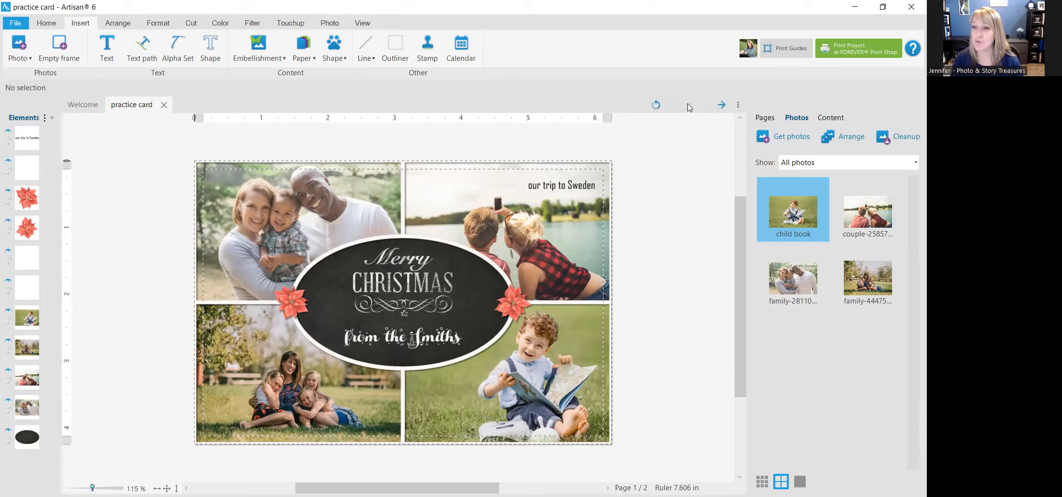
click(769, 122)
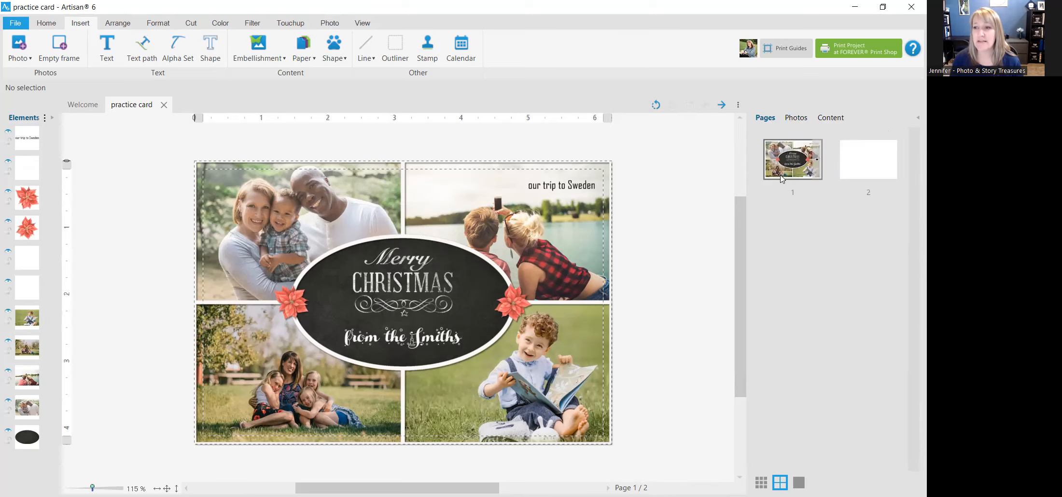
click(861, 164)
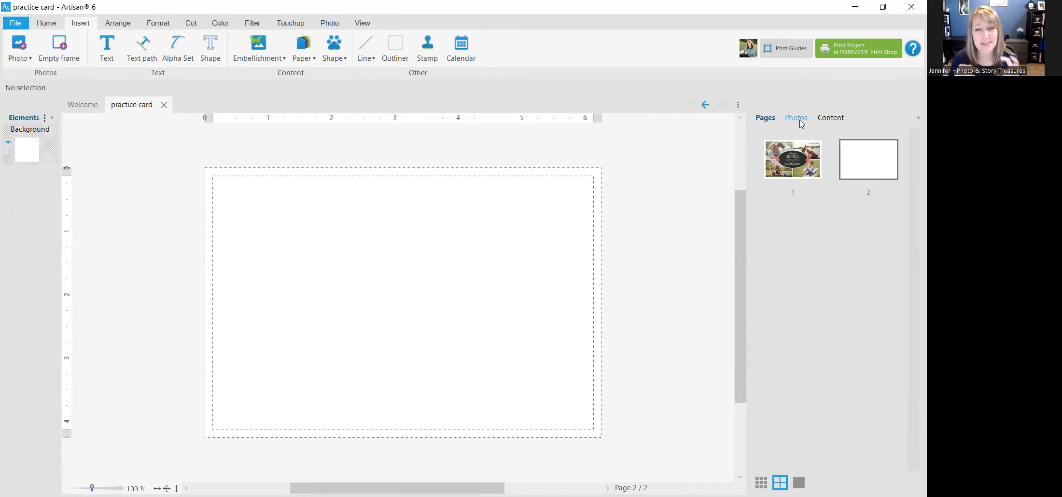
- Browse the content kits and show the papers of the Christmas Story - Black Friday Gift kit
click(837, 121)
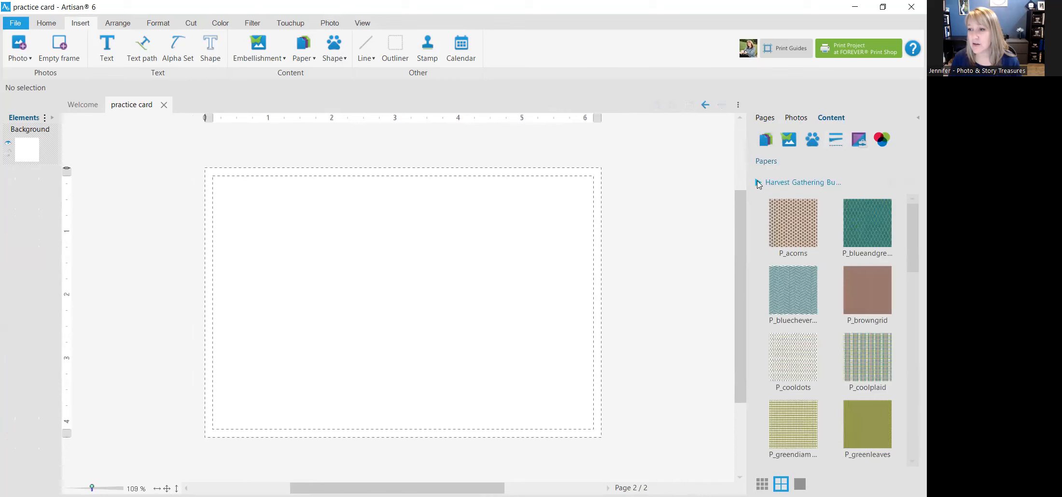
click(758, 182)
drag(744, 376, 730, 265)
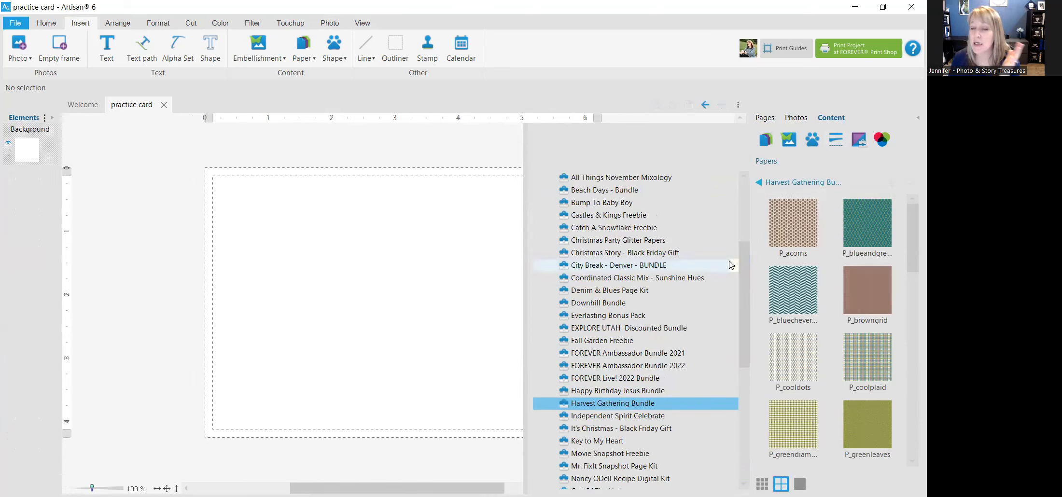
click(693, 255)
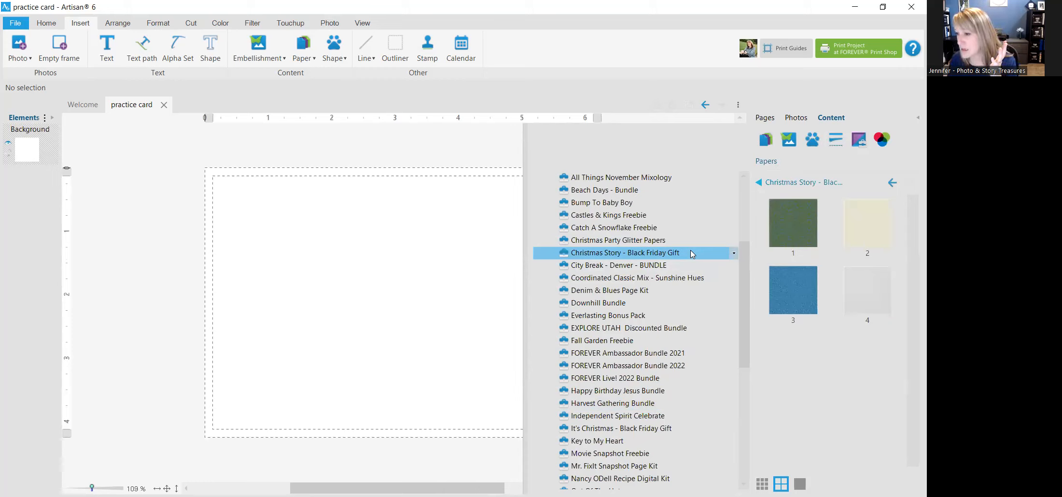
scroll(701, 307, down, 1)
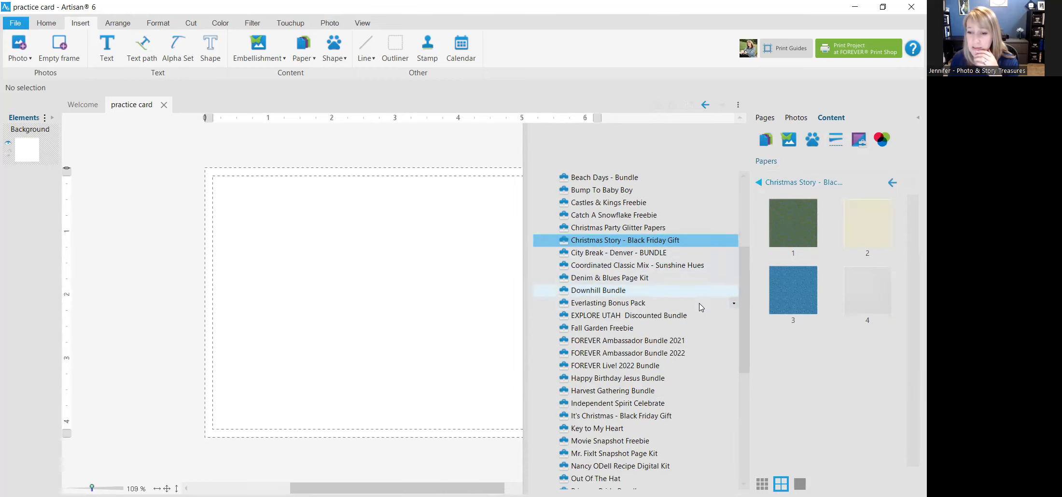
scroll(701, 307, down, 1)
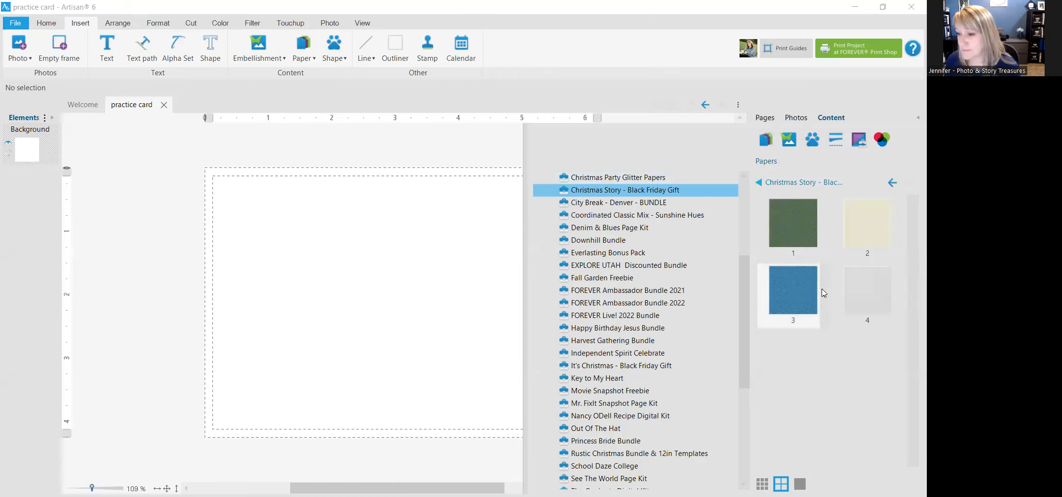
- Try paper 2 on page 2, remove it and add paper 4 instead
drag(865, 232, 328, 264)
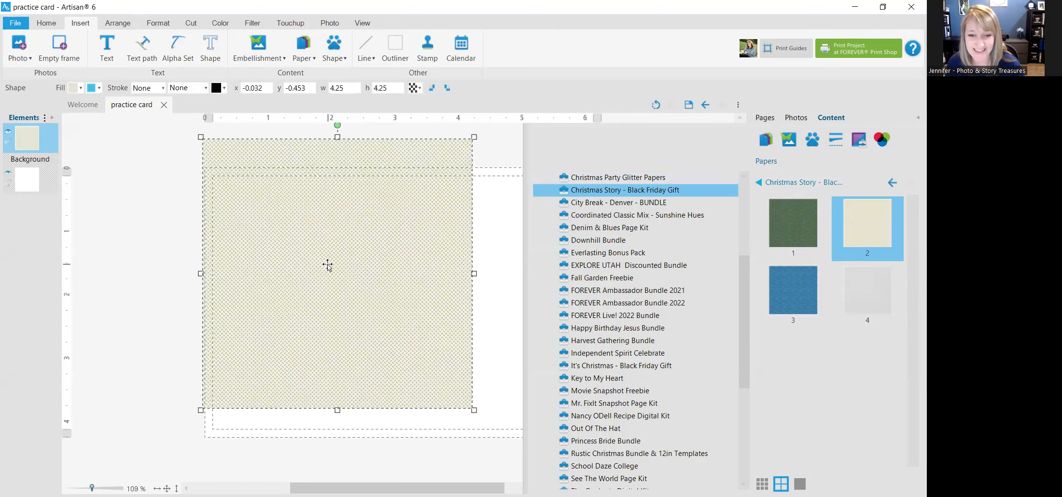
key(Delete)
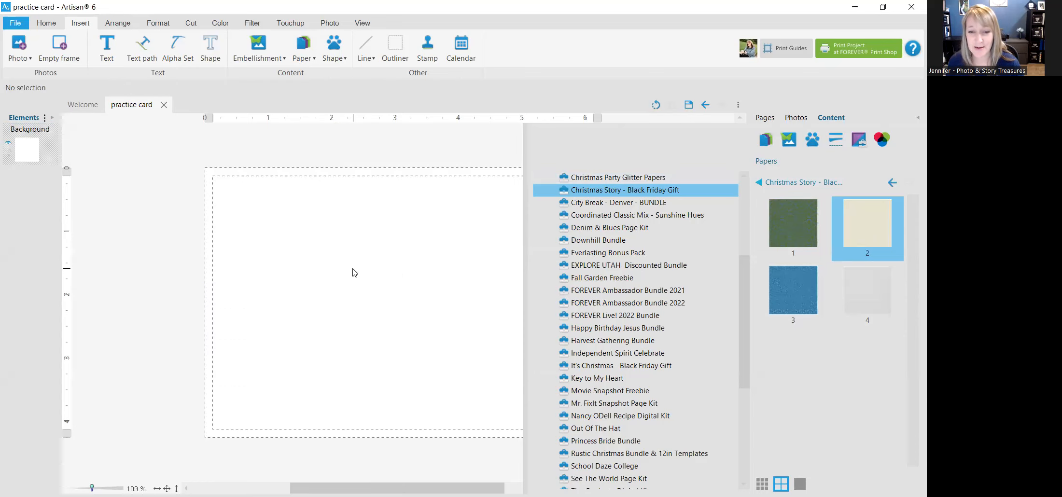
drag(860, 287, 339, 290)
click(755, 183)
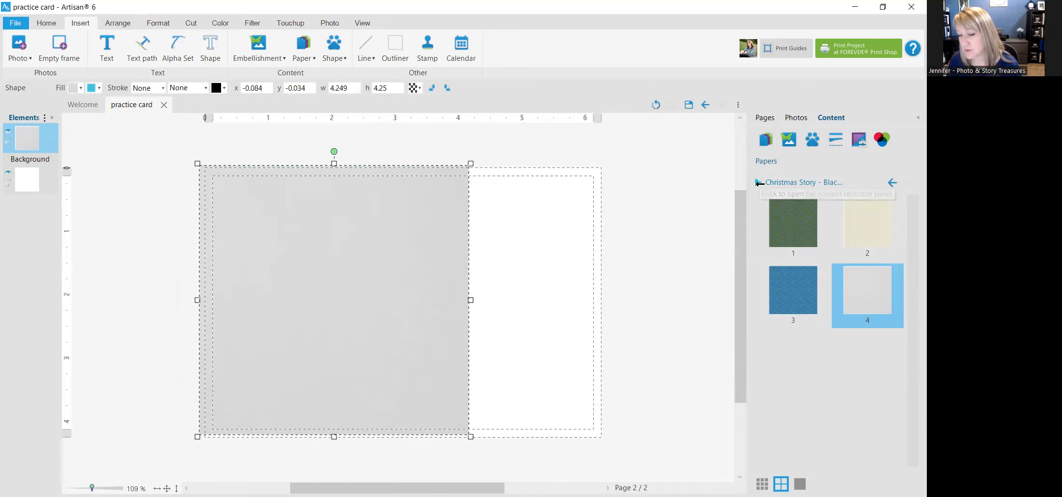
- Align the grey paper with the page's upper-left corner and enlarge it to about 6.3 x 4.92 in, covering the page
drag(396, 305, 609, 350)
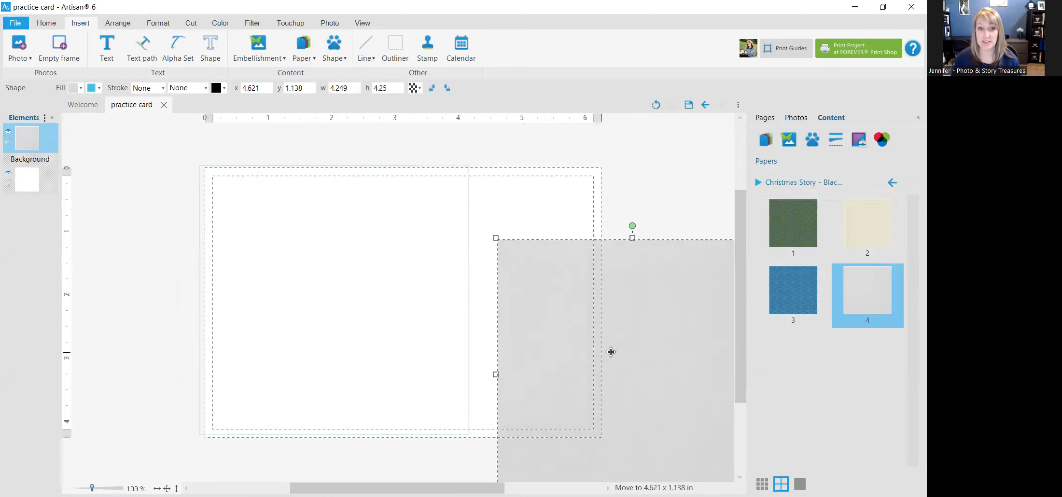
drag(671, 325, 571, 275)
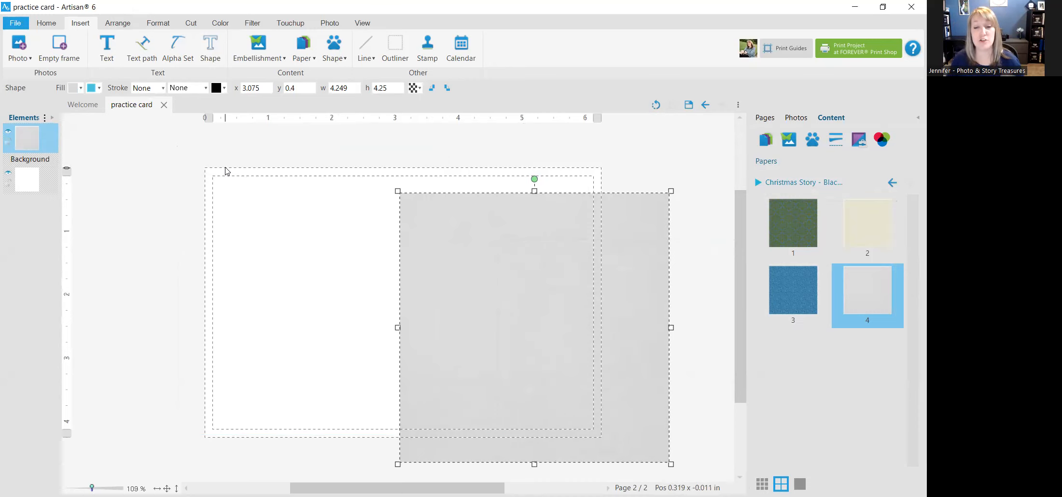
drag(486, 280, 291, 253)
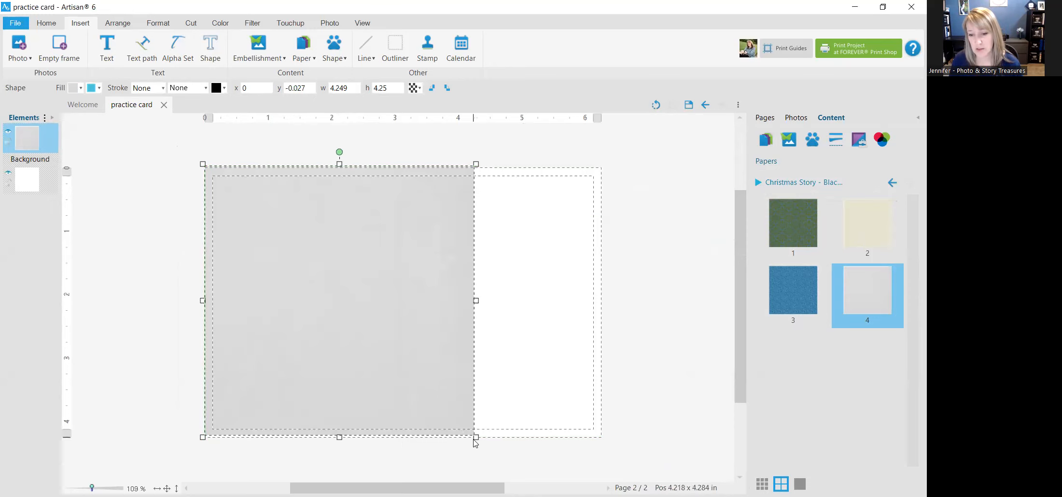
drag(476, 437, 517, 471)
scroll(679, 320, down, 5)
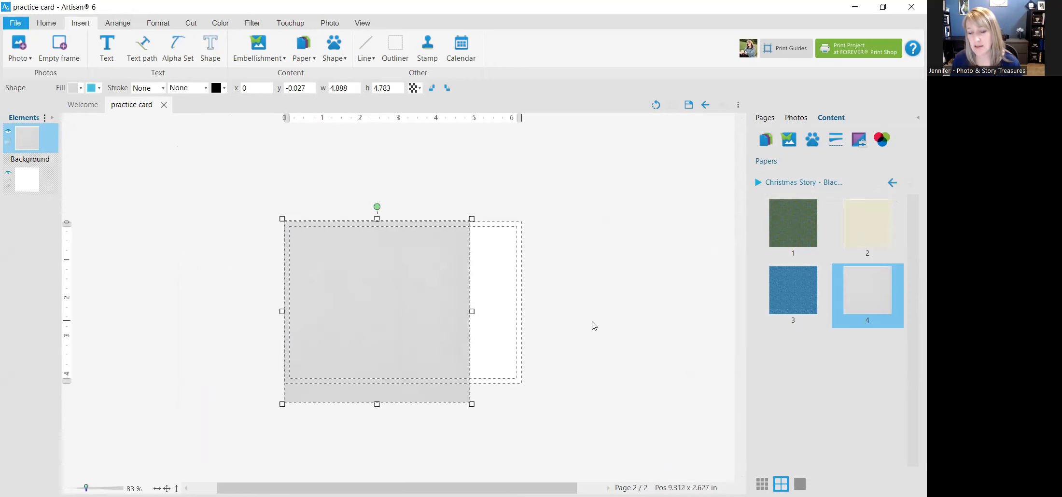
drag(471, 217, 525, 211)
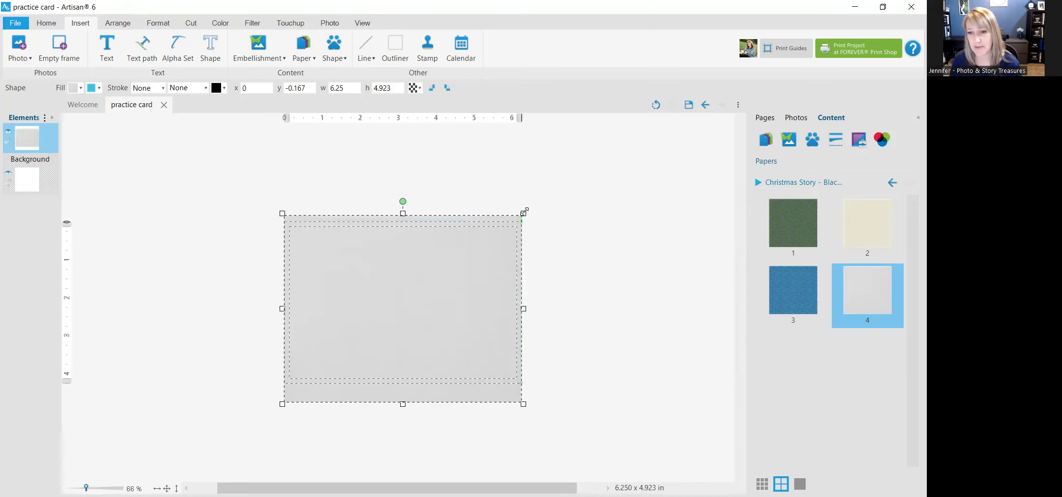
click(593, 266)
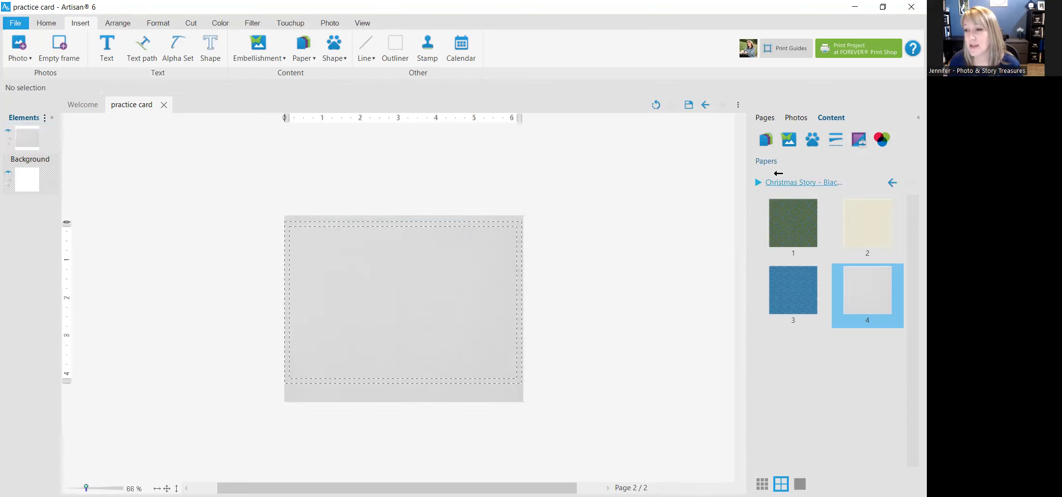
- Add embellishment 7, the paper flower with green bow, from the Christmas Story kit to page 2
click(761, 144)
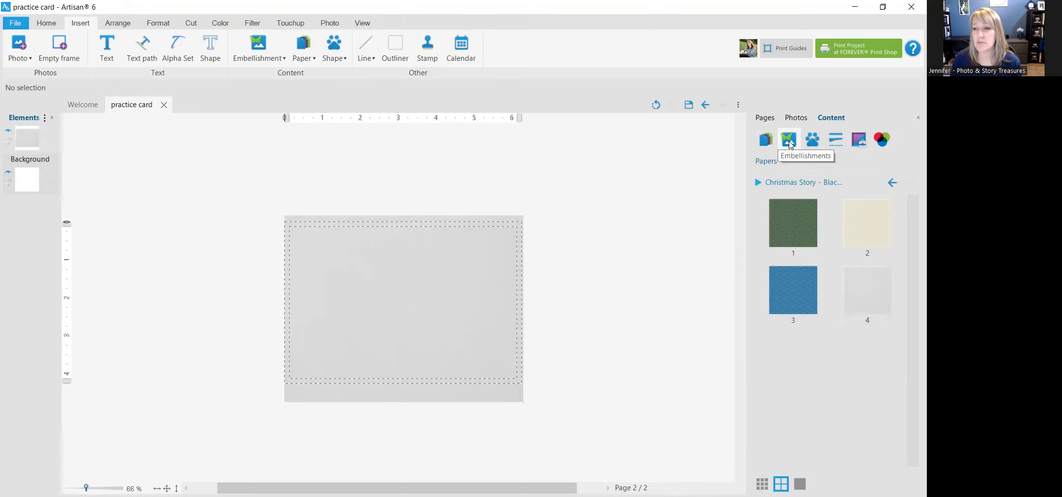
click(790, 145)
drag(911, 249, 910, 276)
drag(798, 285, 358, 272)
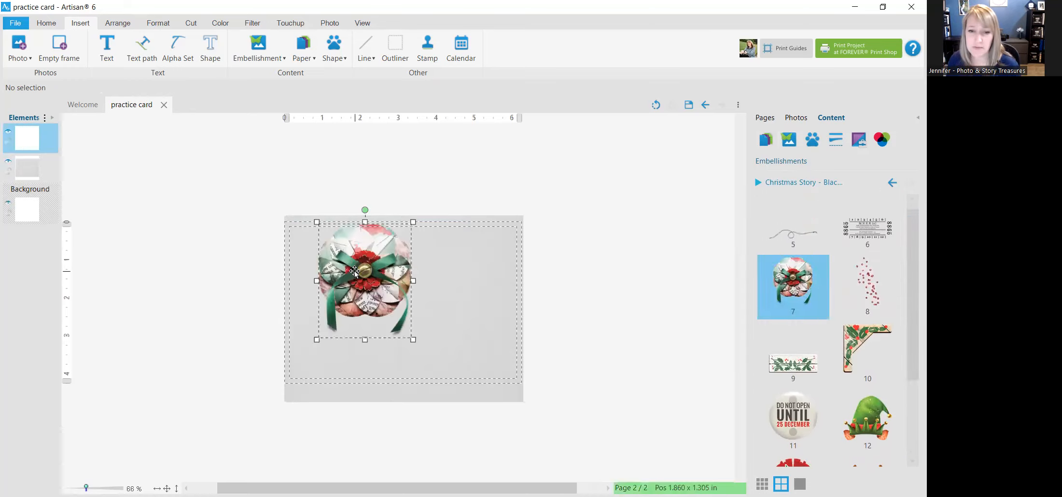
right_click(390, 275)
mouse_move(429, 426)
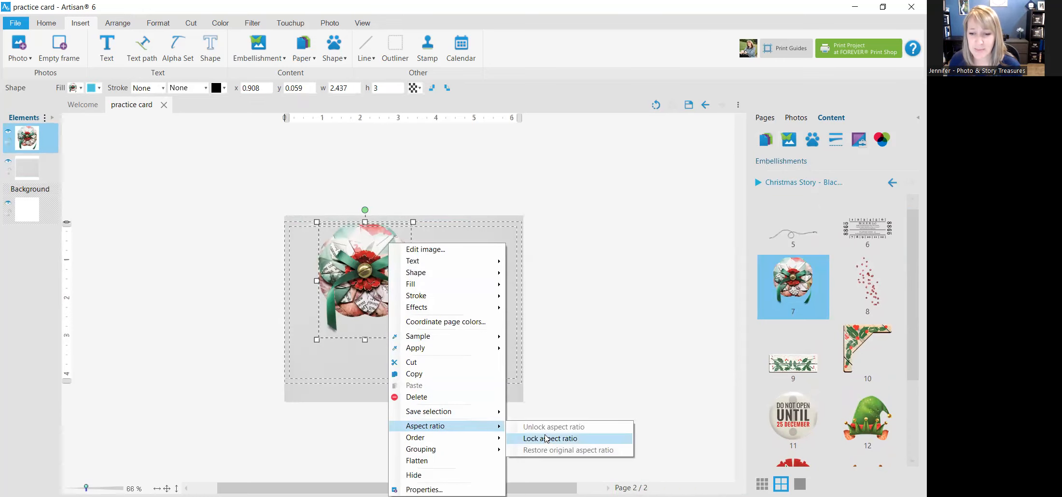
click(606, 334)
drag(413, 339, 418, 310)
click(654, 105)
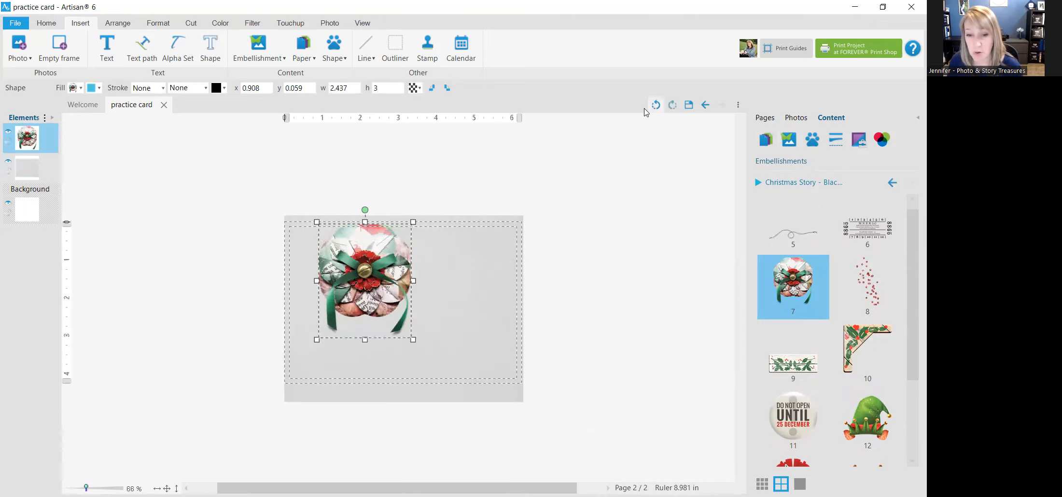
- Lock the flower embellishment's aspect ratio and shrink it to a small accent in the page's upper-left corner
right_click(361, 304)
mouse_move(418, 428)
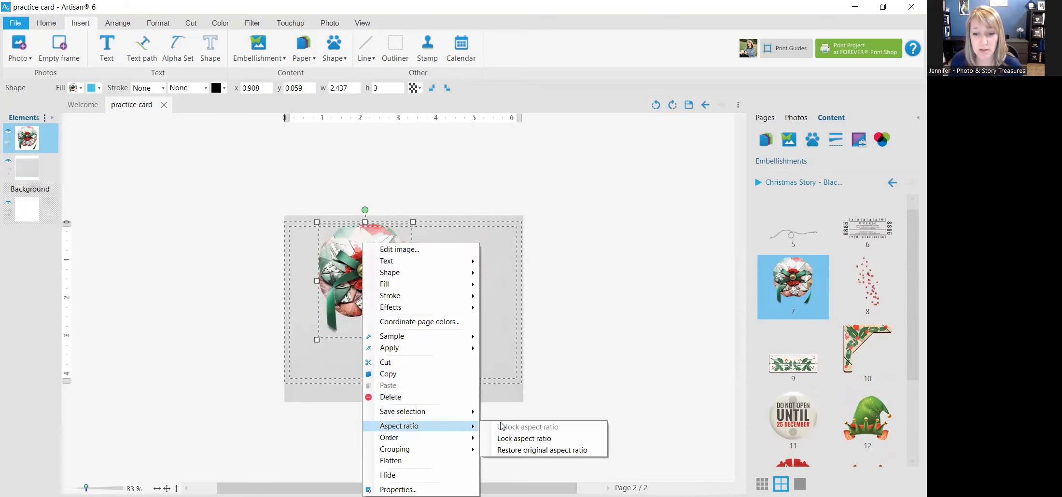
click(521, 437)
drag(413, 340, 309, 251)
click(631, 349)
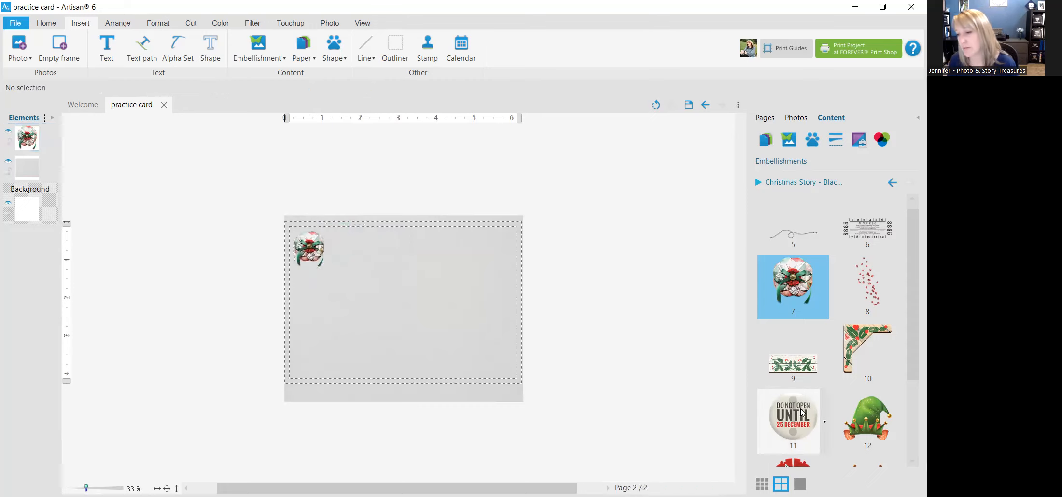
- Add the holly corner, embellishment 10, beside the flower and paste a copy of it onto the page
drag(849, 346, 358, 237)
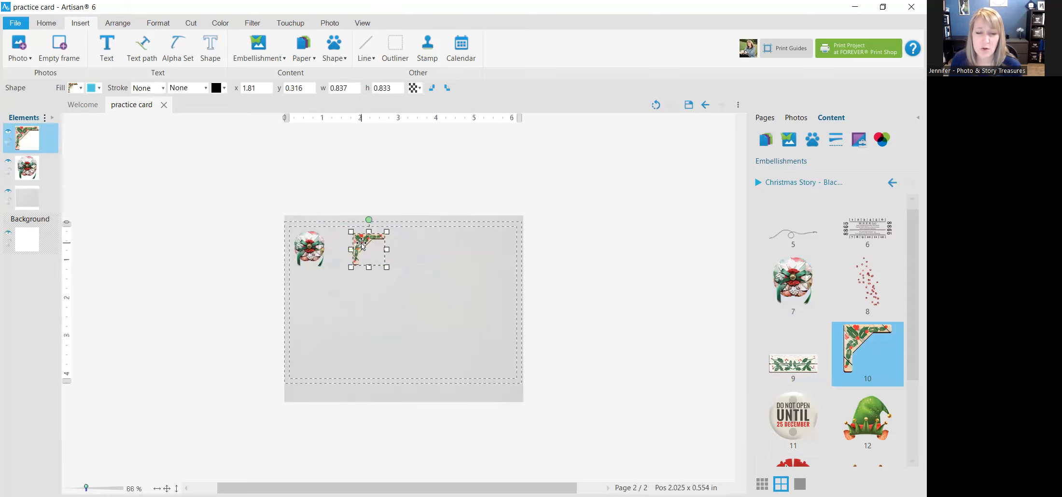
right_click(358, 248)
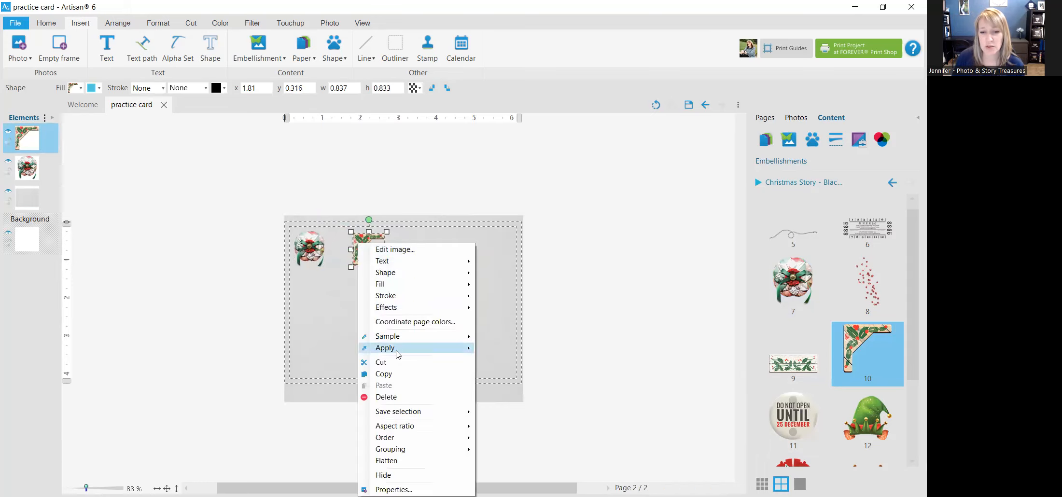
click(415, 377)
right_click(470, 248)
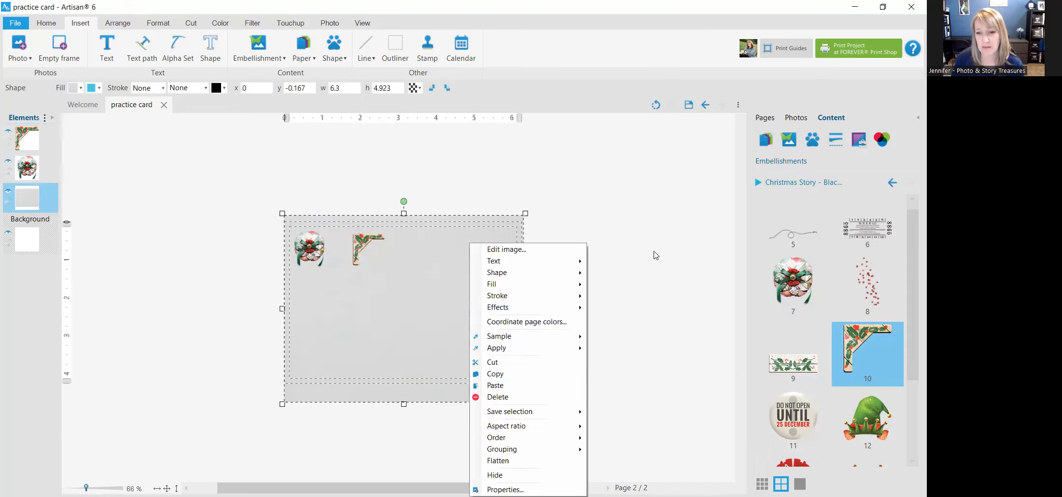
right_click(555, 249)
click(579, 254)
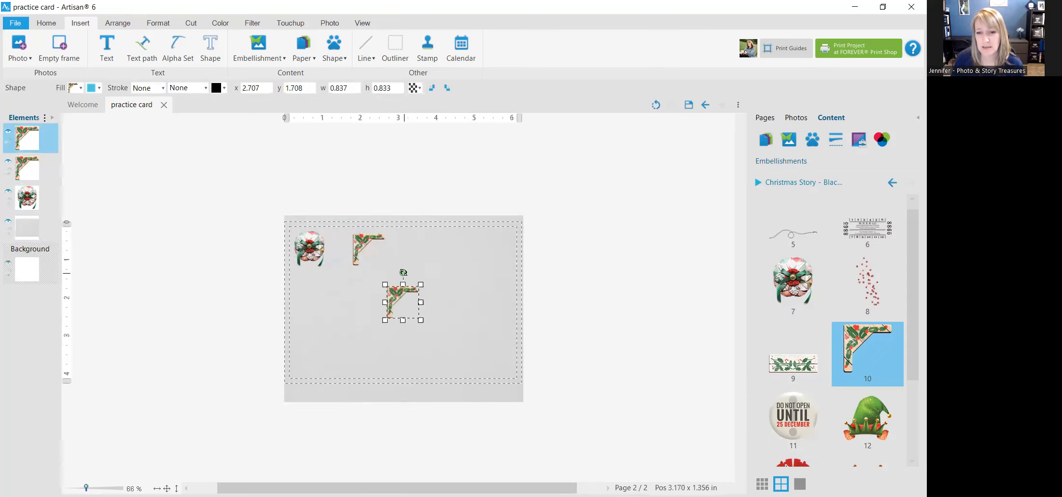
- Paste two more copies of the holly corner onto page 2 and spread the copies apart
right_click(548, 277)
click(573, 385)
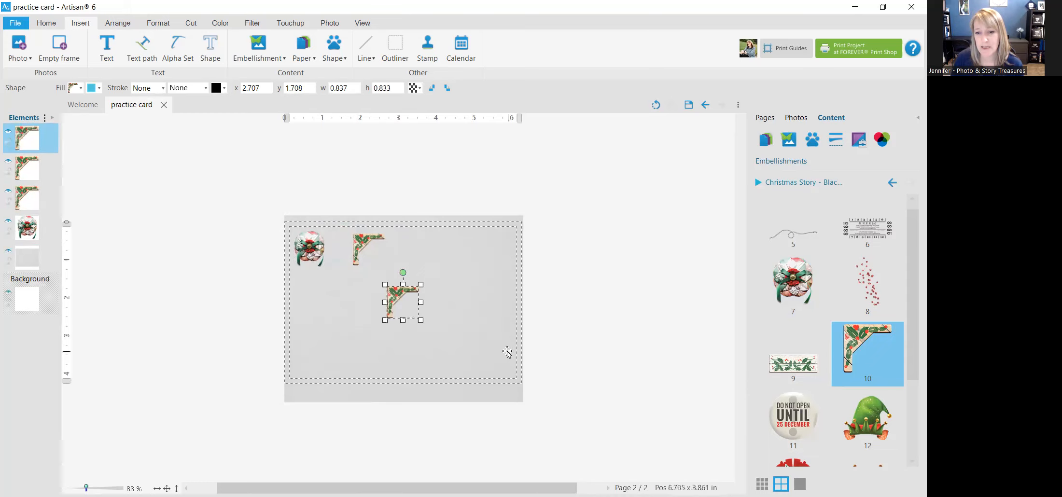
right_click(445, 197)
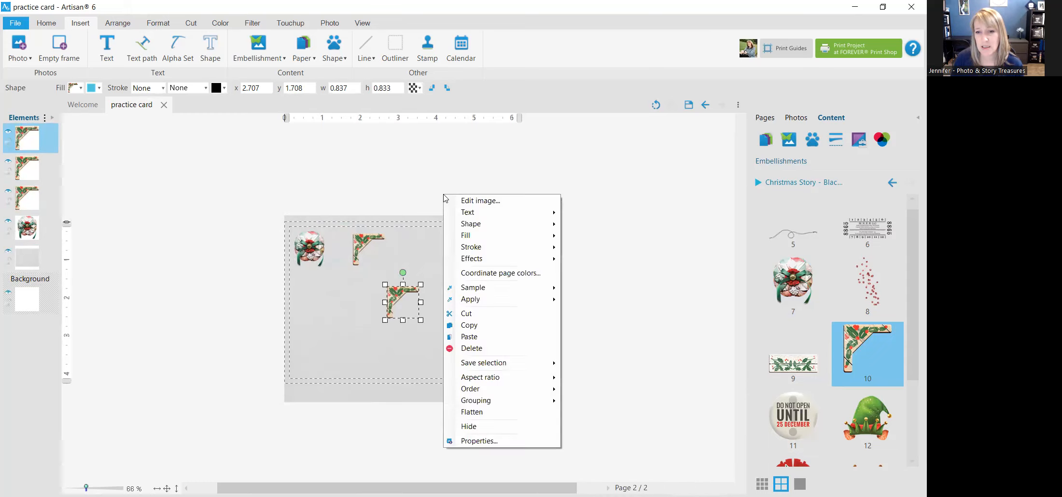
click(502, 337)
drag(396, 297, 484, 316)
drag(390, 296, 373, 312)
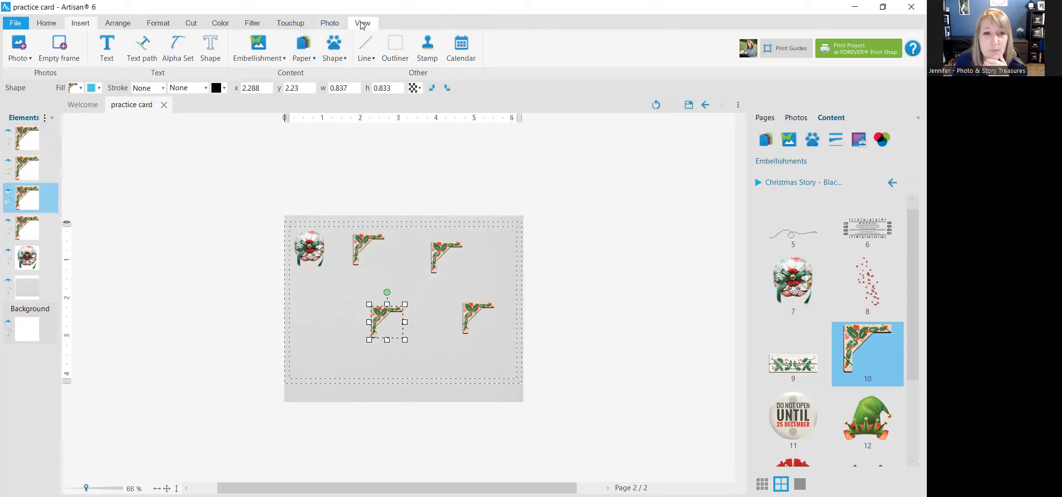
- Rotate one holly corner copy 90 degrees clockwise and place it as the upper-right corner of a photo frame
click(158, 26)
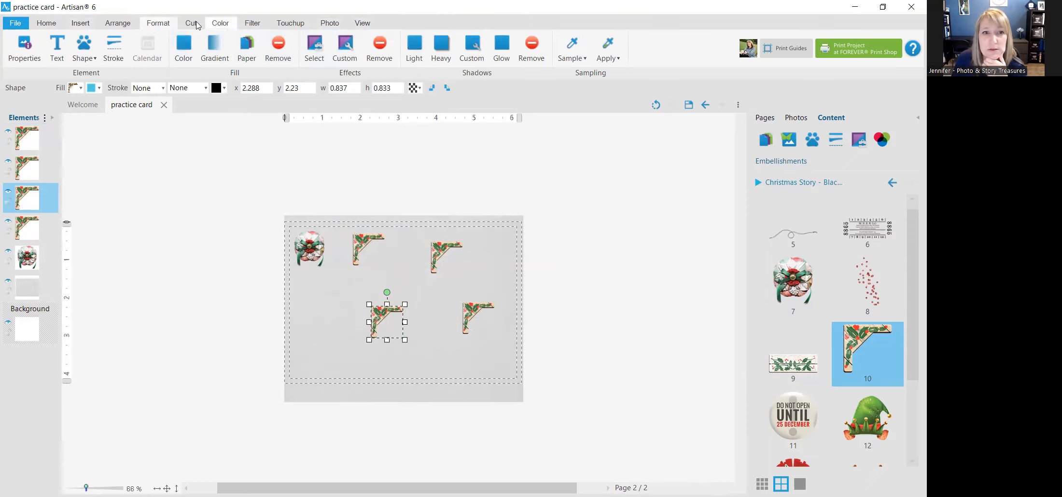
click(117, 24)
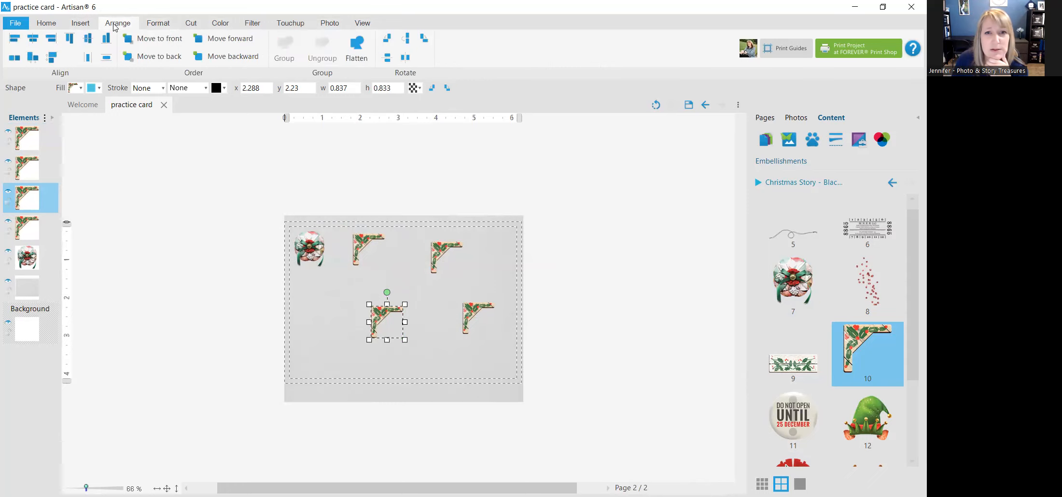
click(424, 40)
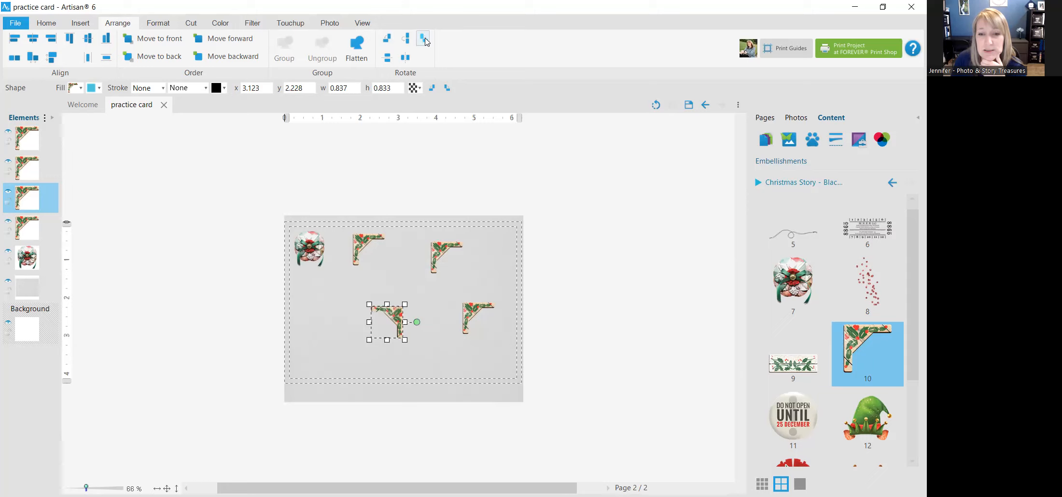
drag(438, 248, 485, 242)
- Rotate another holly copy 180 degrees for the frame's lower-right corner and move the unrotated copy toward the lower-left
click(427, 336)
click(423, 40)
click(423, 39)
drag(476, 314, 345, 339)
drag(429, 362, 478, 322)
- Rotate the remaining holly copy to form the lower-left corner, align it with the others and nudge the upper-right corner
click(346, 341)
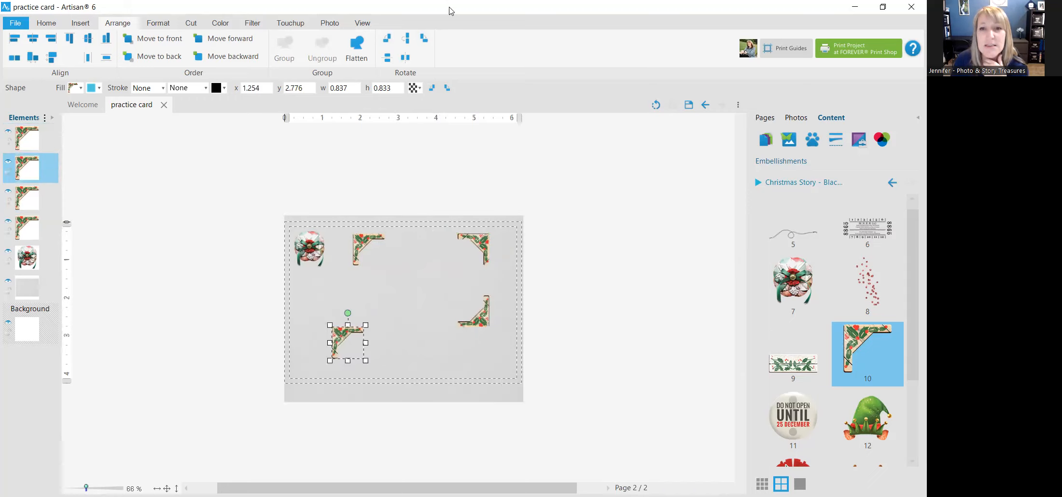
click(424, 41)
click(423, 40)
drag(339, 351, 360, 320)
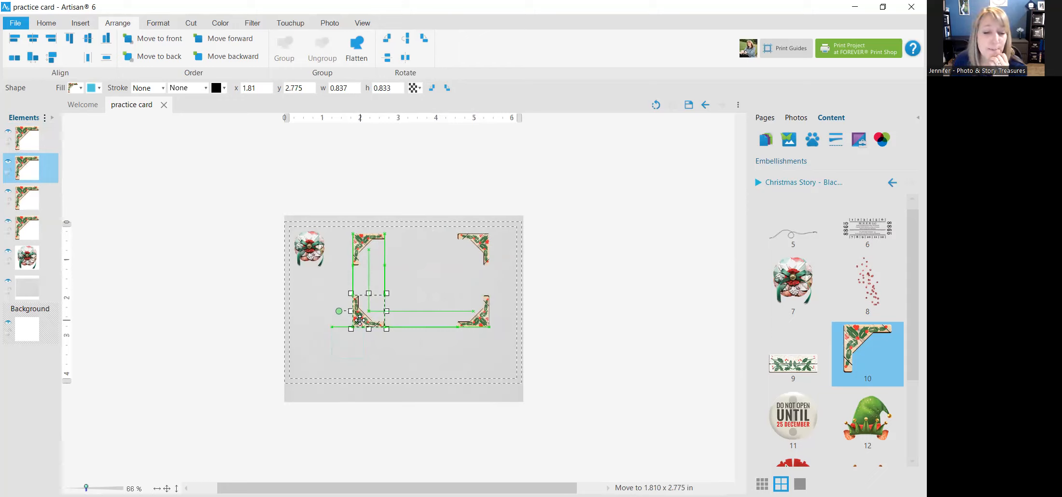
drag(360, 319, 353, 319)
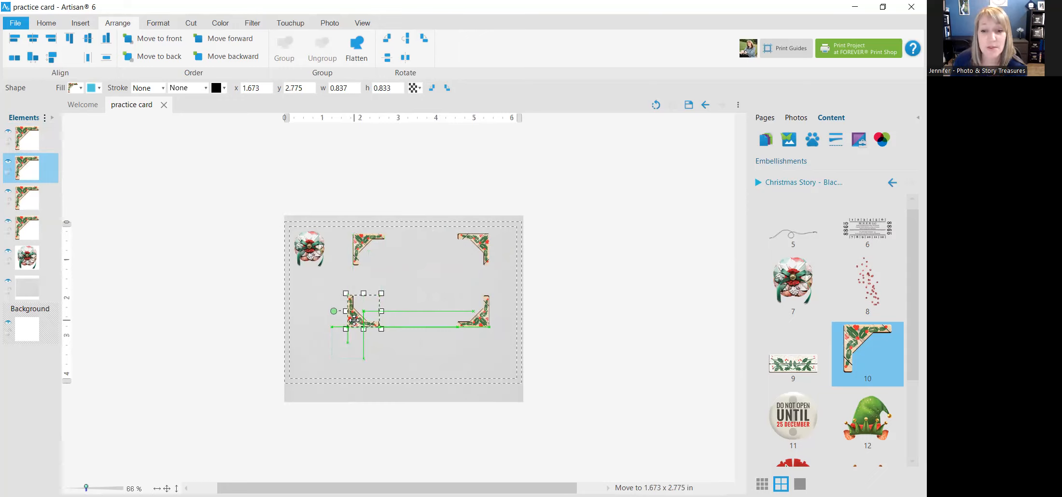
drag(353, 320, 359, 320)
click(473, 241)
drag(476, 241, 475, 242)
click(560, 304)
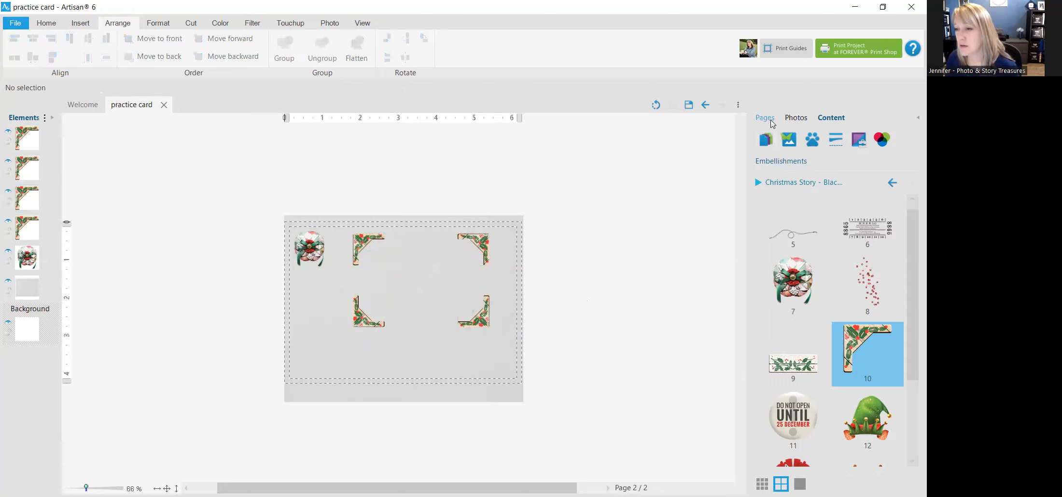
- Add the "child book" photo to page 2 and lock its aspect ratio
click(793, 121)
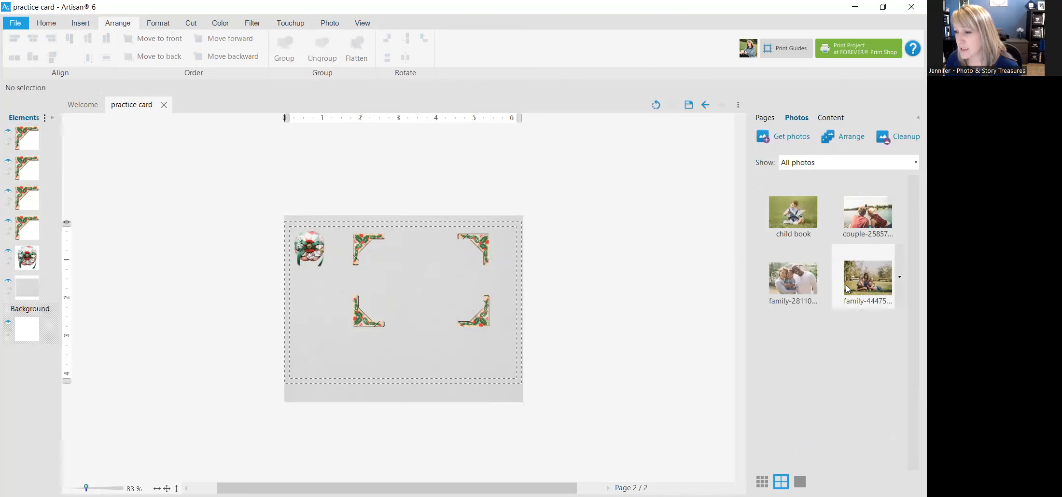
drag(793, 213, 559, 295)
drag(465, 278, 467, 280)
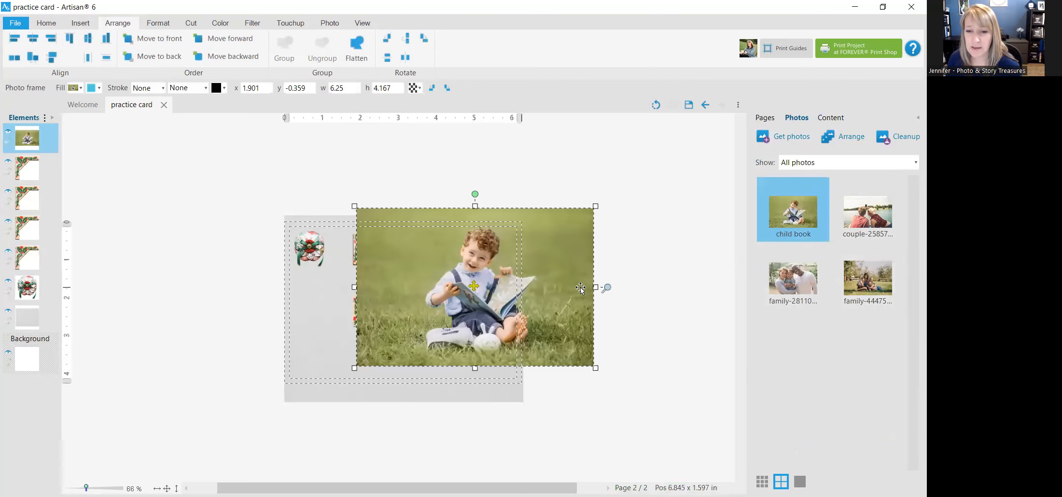
right_click(565, 241)
mouse_move(615, 418)
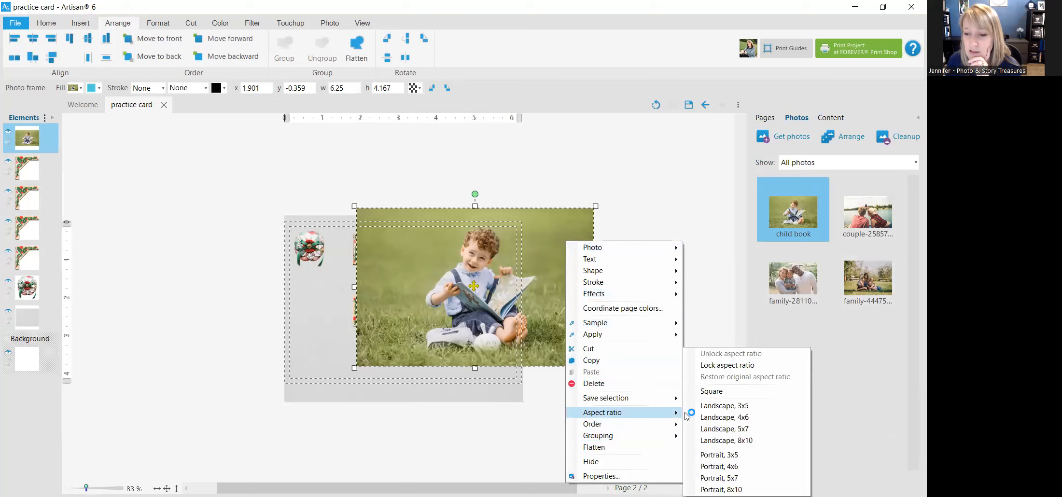
click(726, 369)
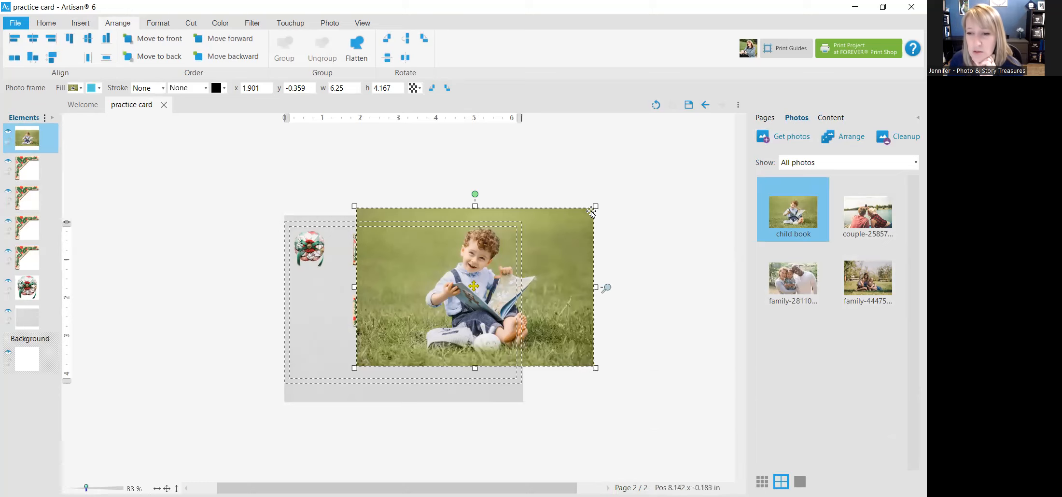
- Shrink the child photo to about 3.31 x 2.21 in and position it over the four holly corners
drag(596, 206, 503, 268)
drag(443, 300, 443, 268)
drag(503, 336, 480, 322)
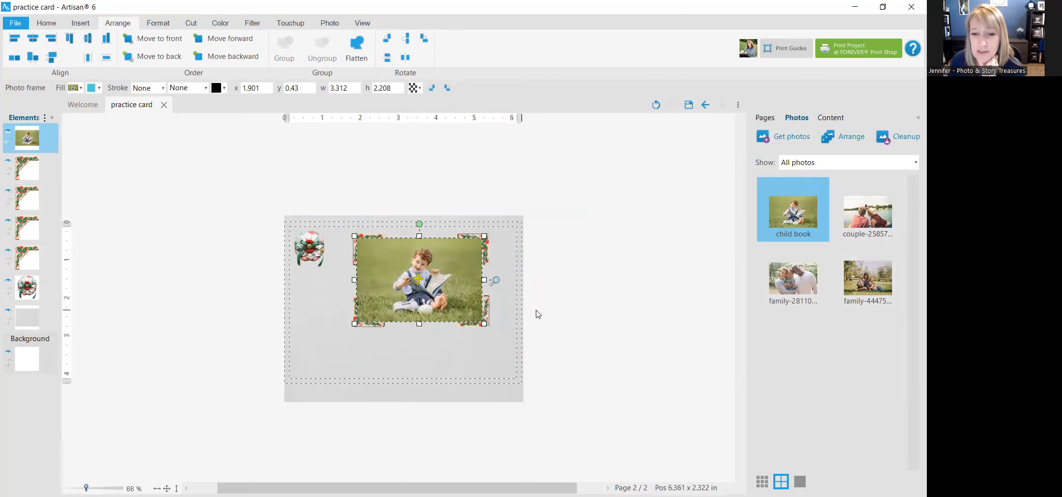
click(549, 301)
scroll(550, 301, up, 3)
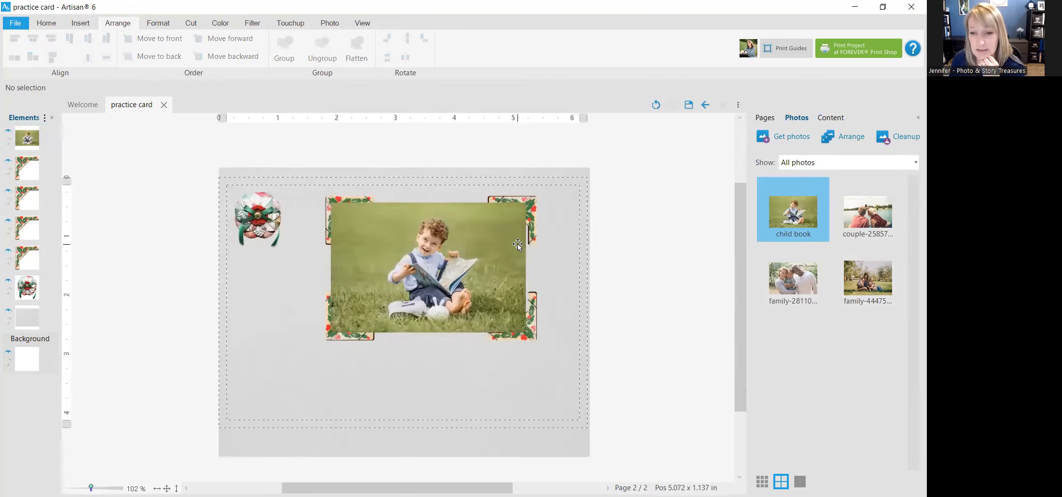
click(331, 200)
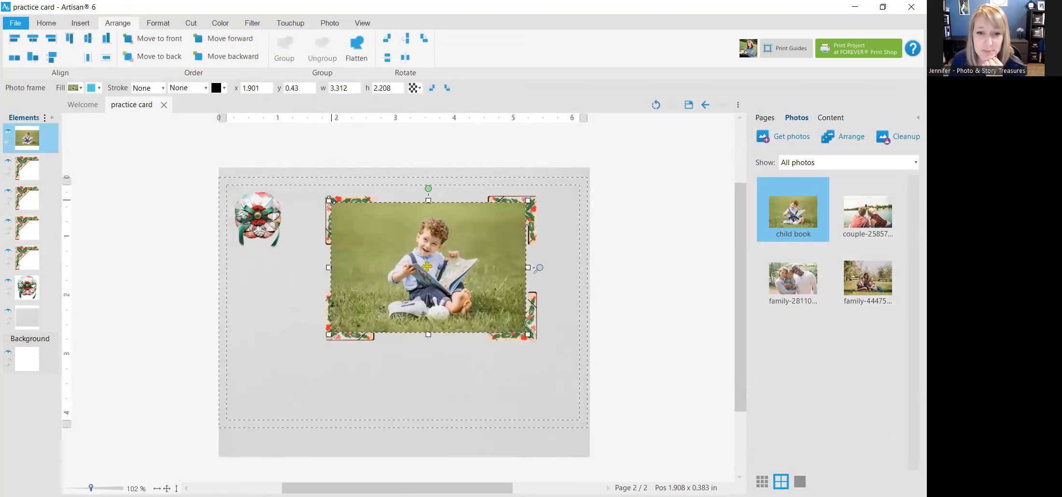
click(634, 283)
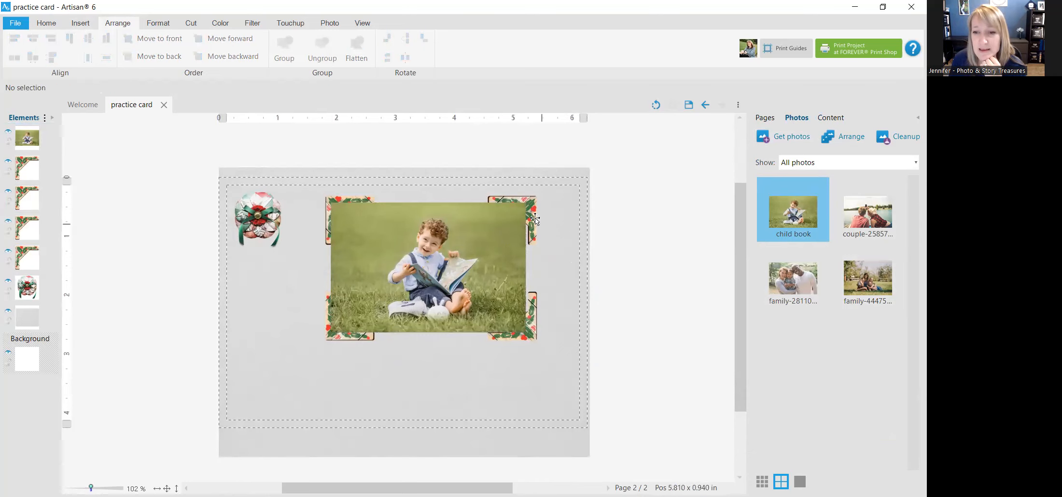
- Nudge the holly corners into place around the edges of the child photo
drag(530, 212, 528, 211)
click(359, 339)
drag(359, 340, 360, 340)
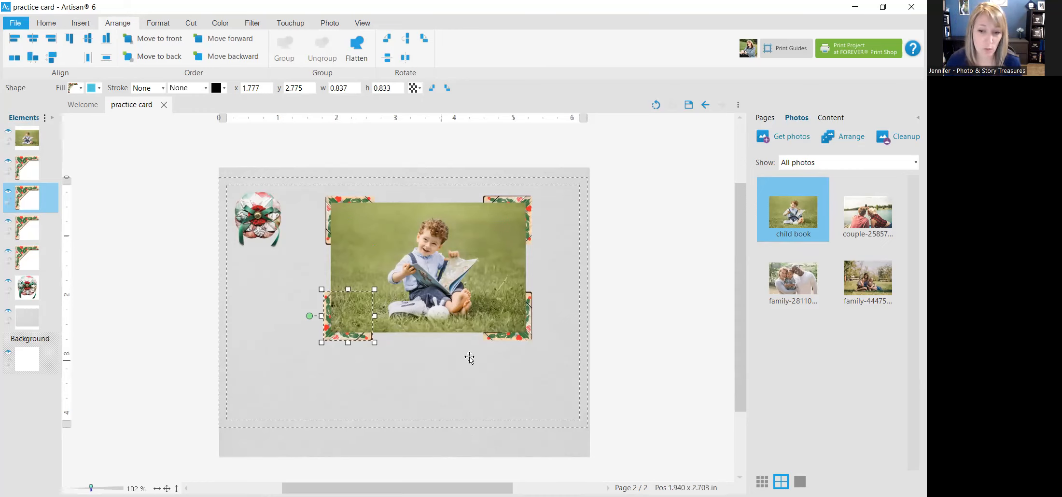
- Select all four holly corners and move them to the front of the child photo
shift+click(500, 338)
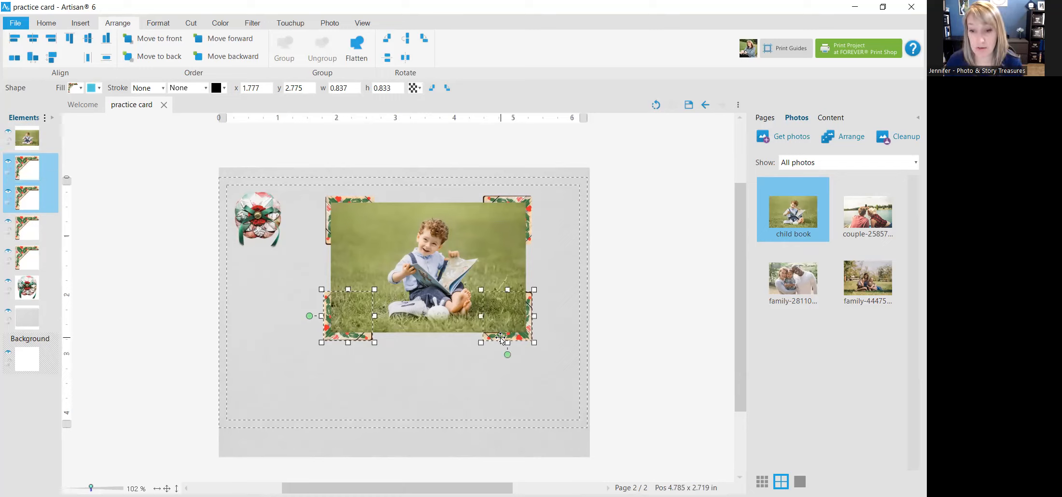
shift+click(511, 197)
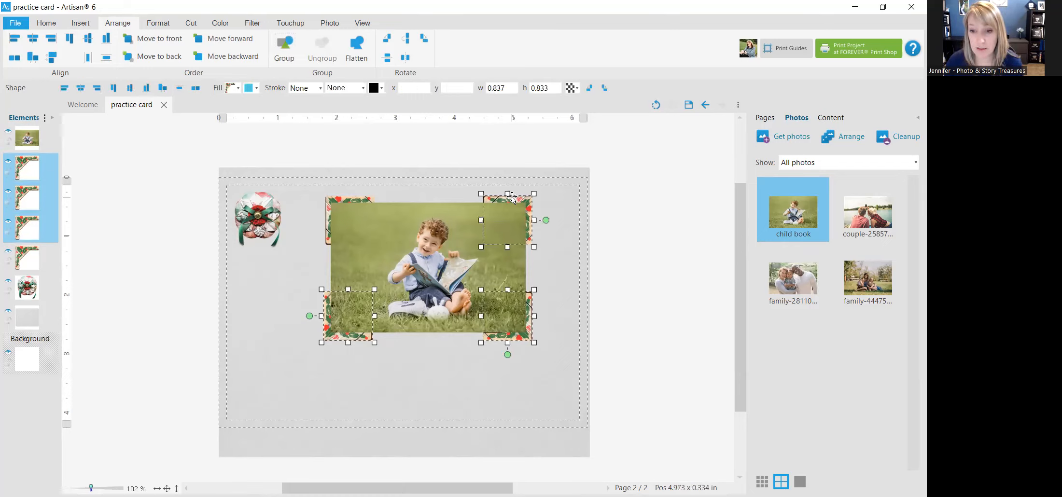
shift+click(347, 201)
shift+click(348, 202)
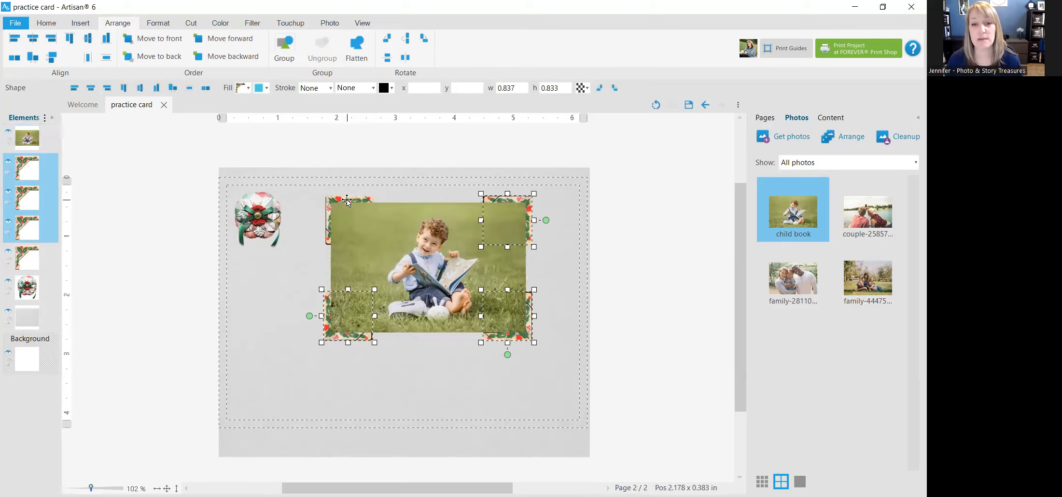
shift+click(347, 202)
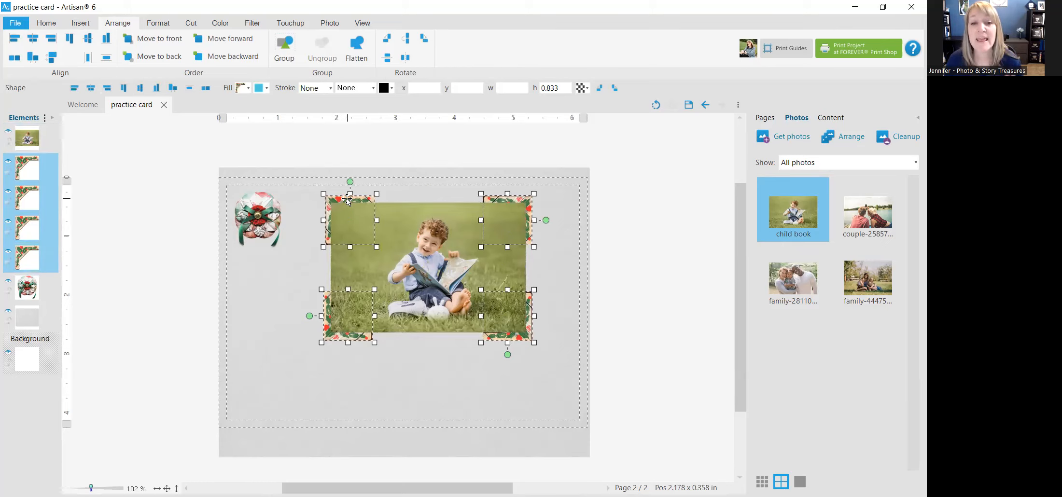
right_click(348, 201)
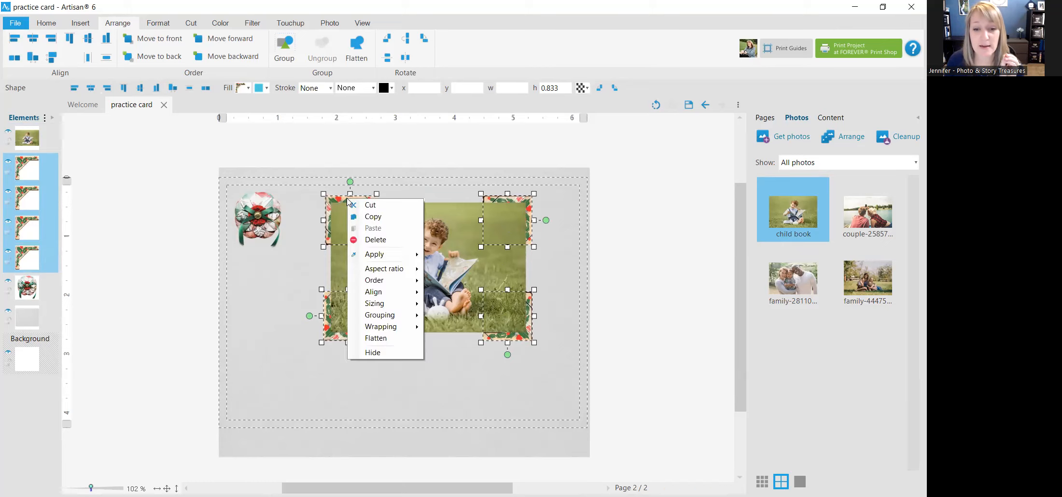
mouse_move(400, 320)
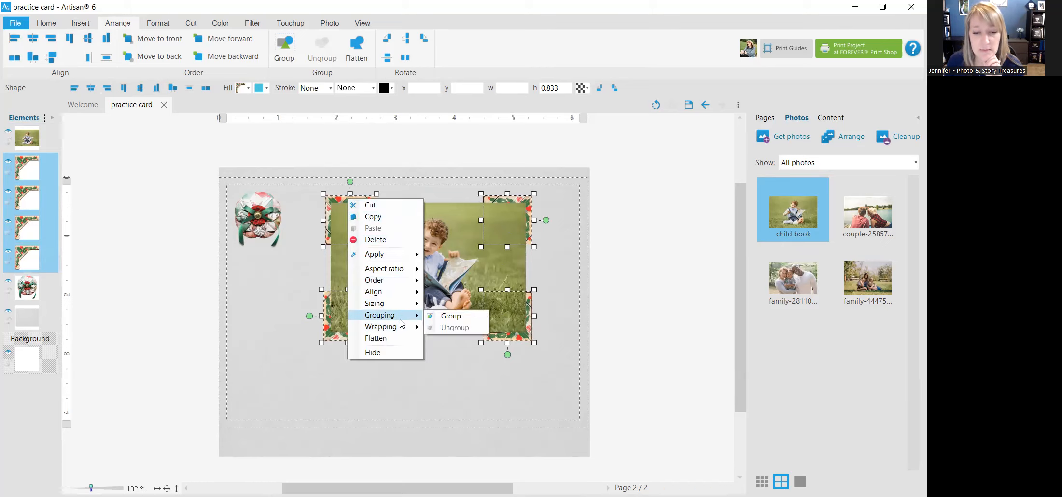
mouse_move(404, 280)
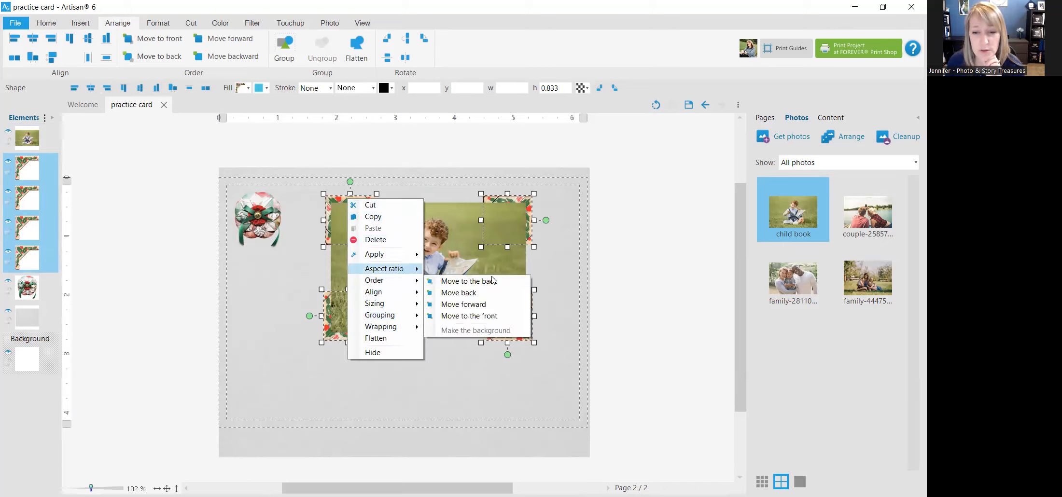
click(501, 316)
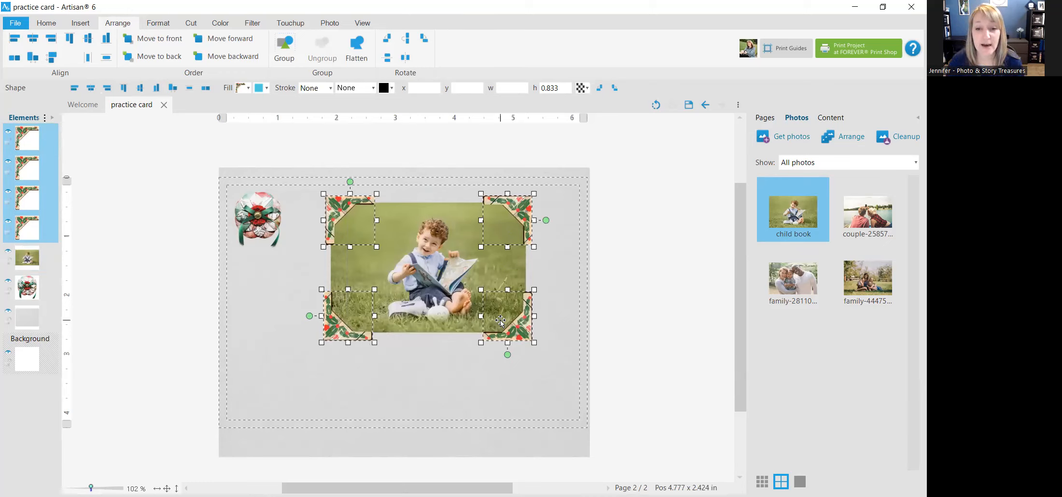
- Group the child photo with its four holly corners
ctrl+click(432, 271)
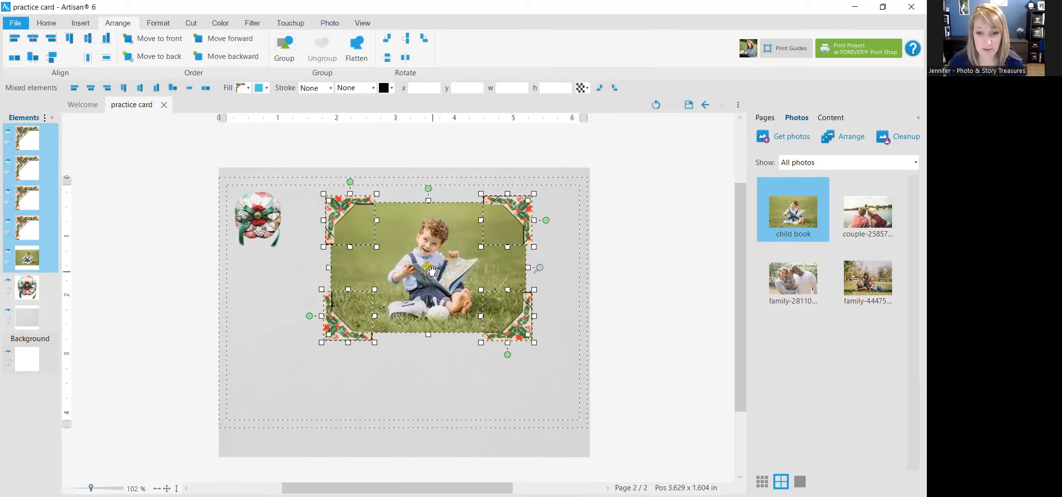
right_click(409, 312)
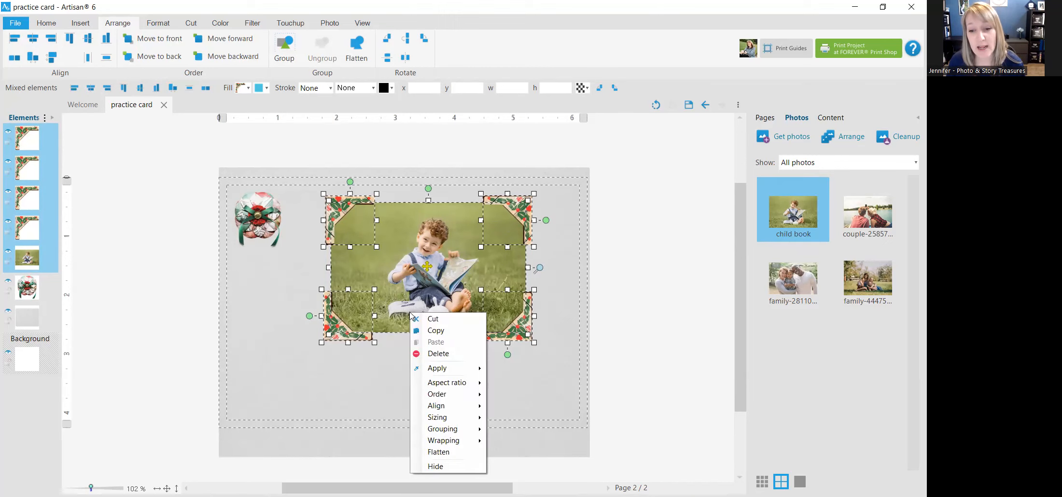
mouse_move(469, 430)
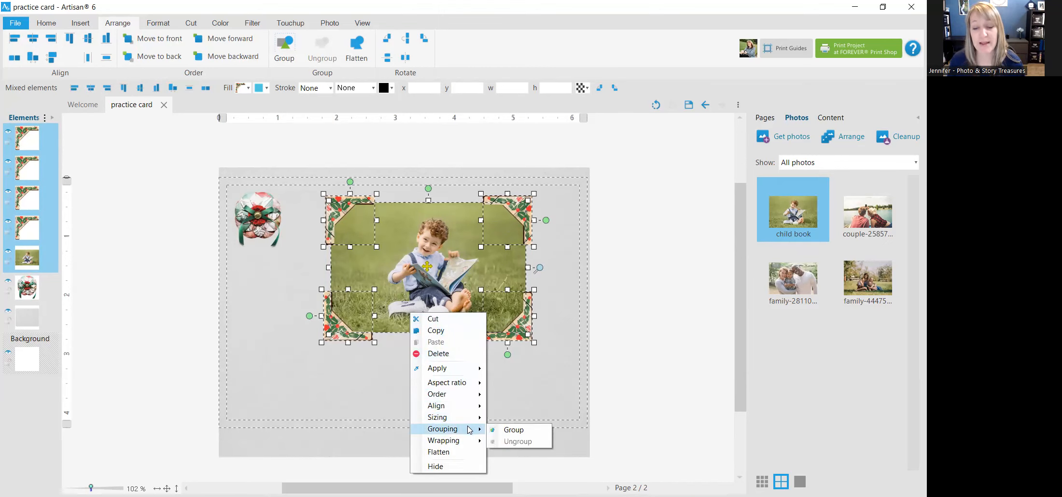
click(503, 430)
- Shrink the framed photo group to about 2.93 x 2.04 in and place it in the upper middle of the page
drag(461, 241, 499, 237)
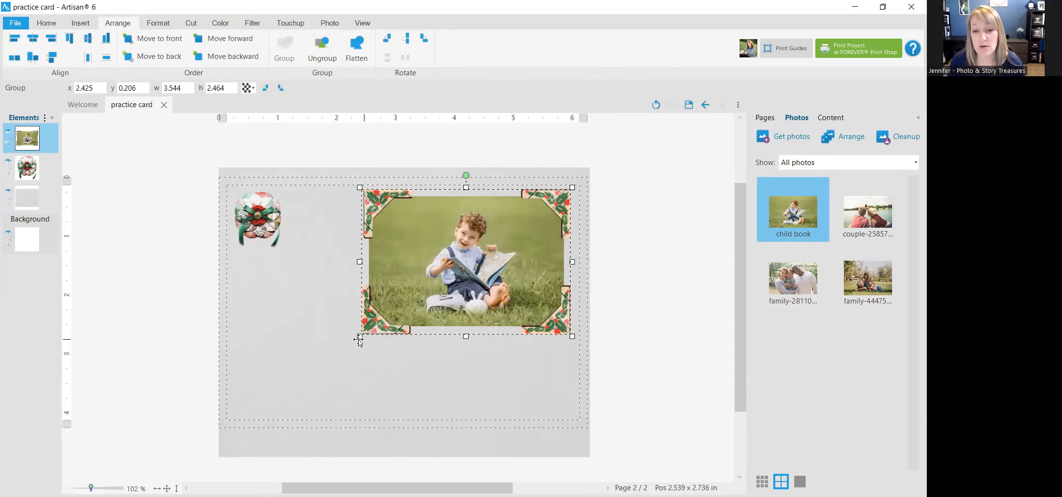
drag(360, 336, 396, 311)
drag(493, 238, 346, 329)
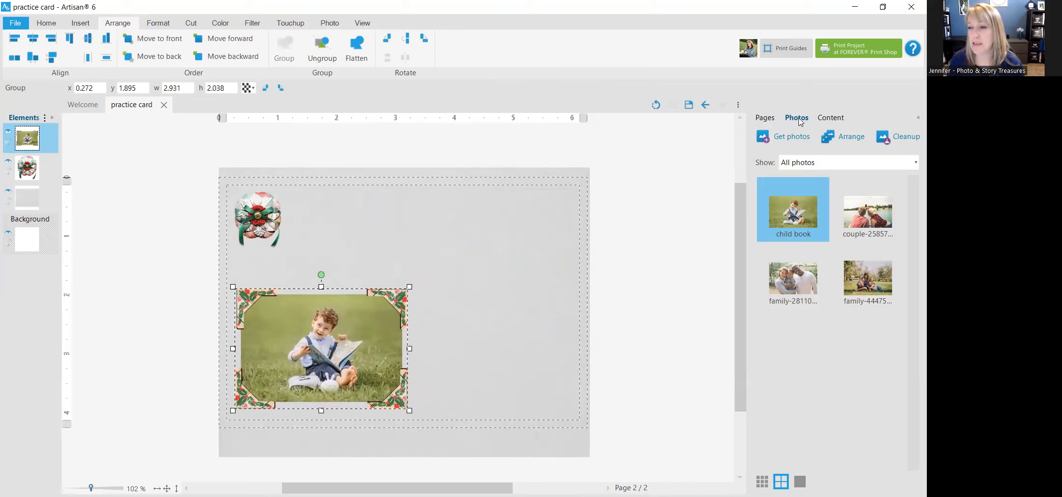
drag(341, 356, 422, 273)
- Move the flower embellishment to the front and place it just beside the framed photo's upper-left corner
drag(258, 221, 318, 233)
right_click(304, 225)
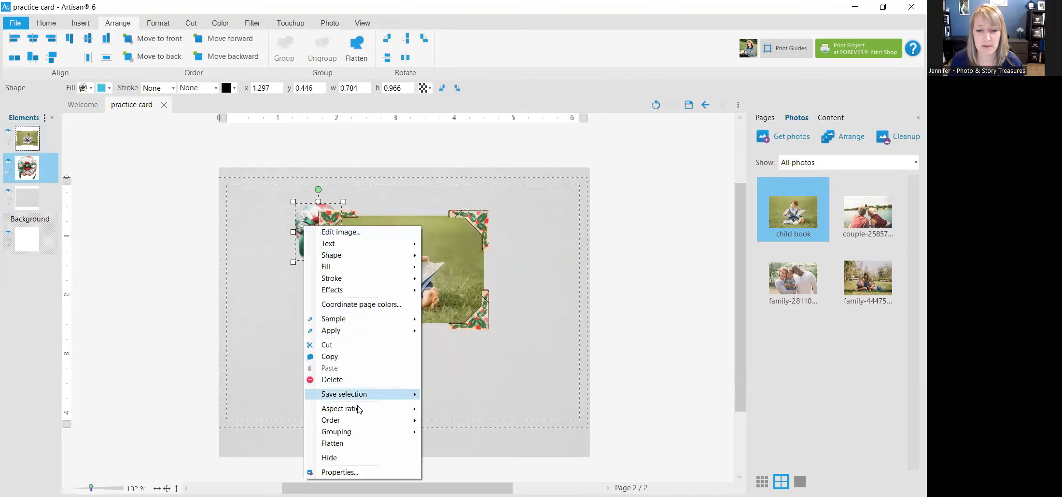
mouse_move(360, 420)
click(463, 455)
drag(339, 223, 285, 225)
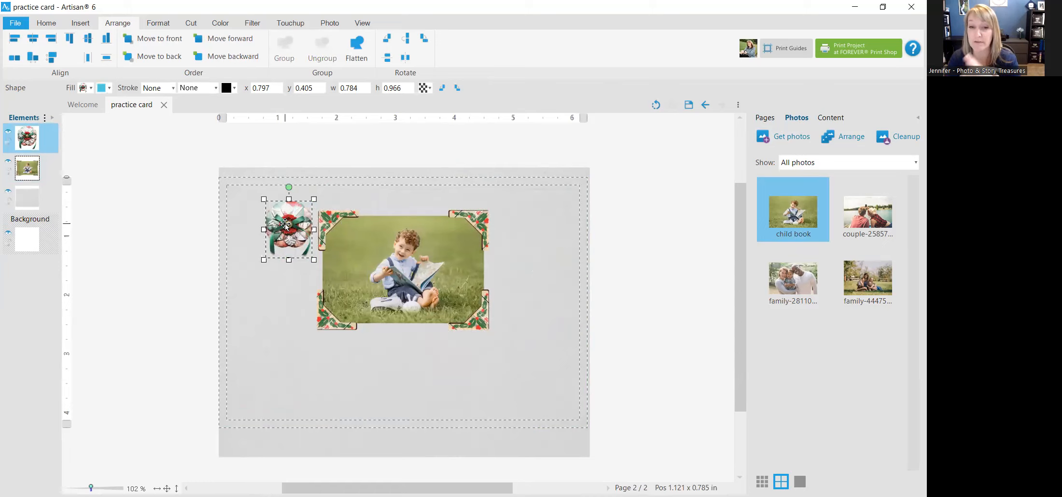
click(161, 251)
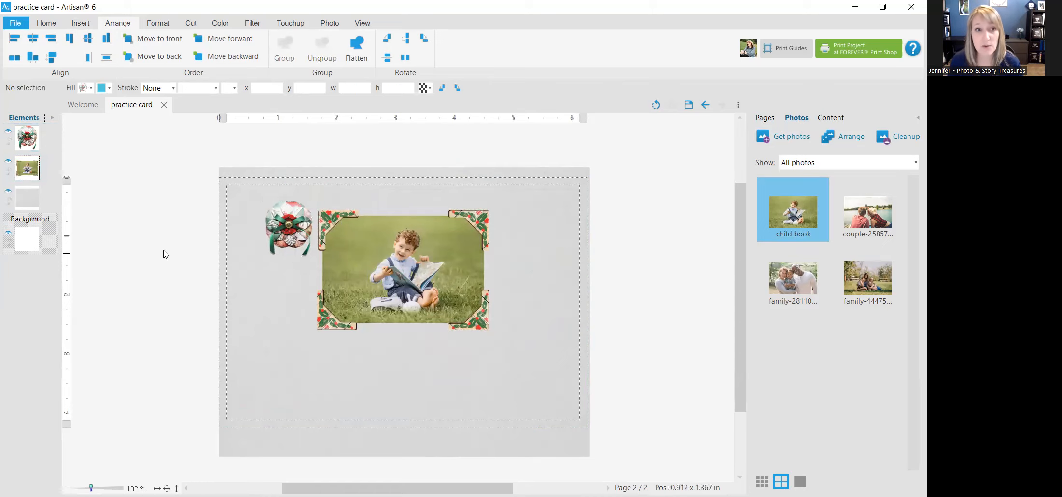
- Add a text box reading "saldkfj" below the flower embellishment in the lower-left area of the back page
click(76, 27)
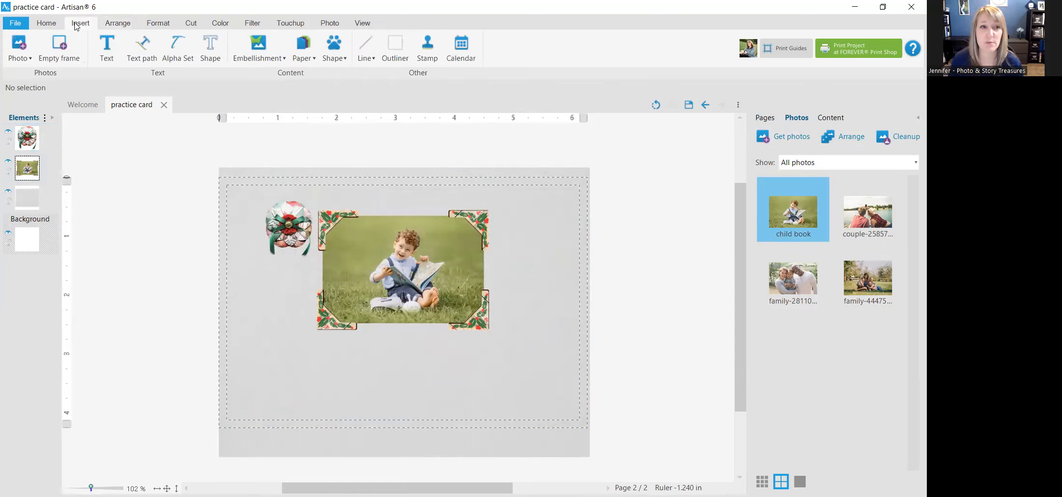
click(108, 51)
drag(395, 245, 280, 305)
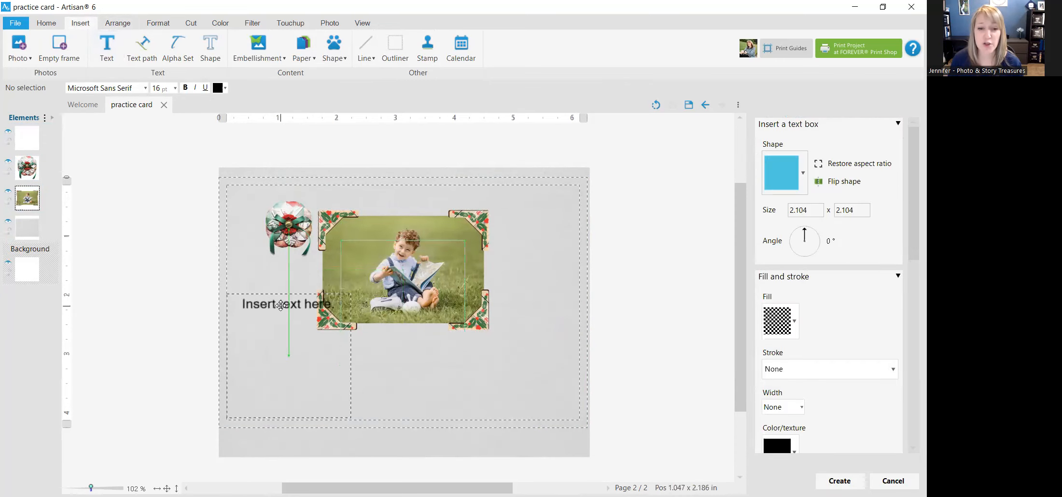
drag(911, 217, 914, 362)
click(826, 234)
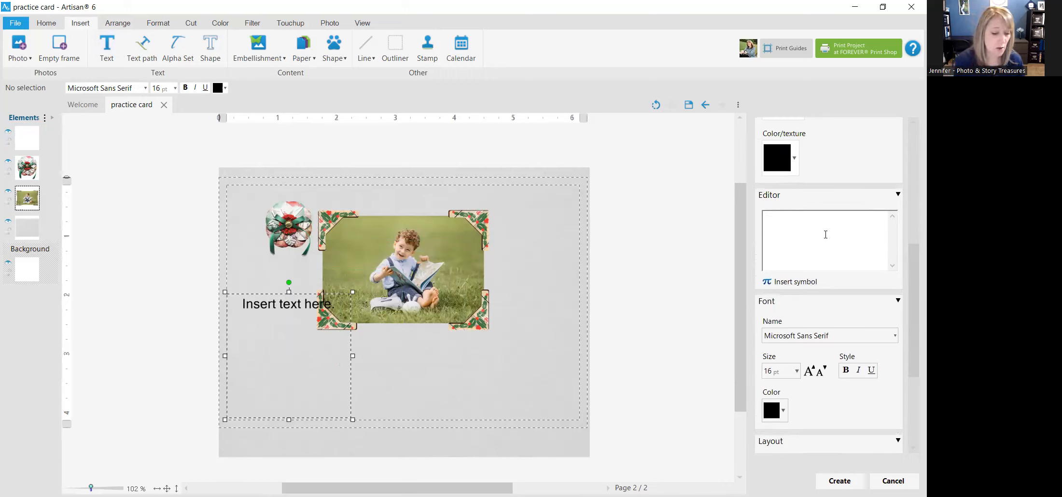
text(saldkfj)
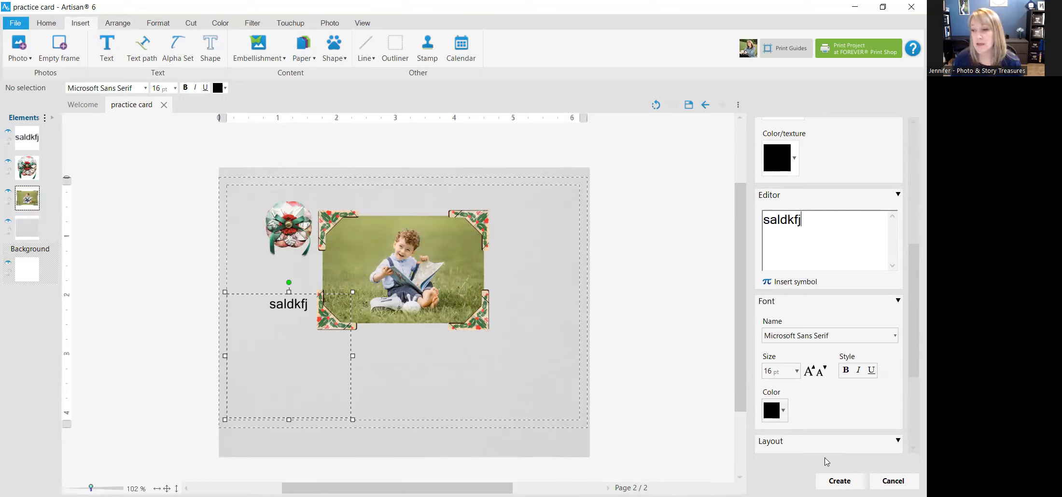
click(840, 481)
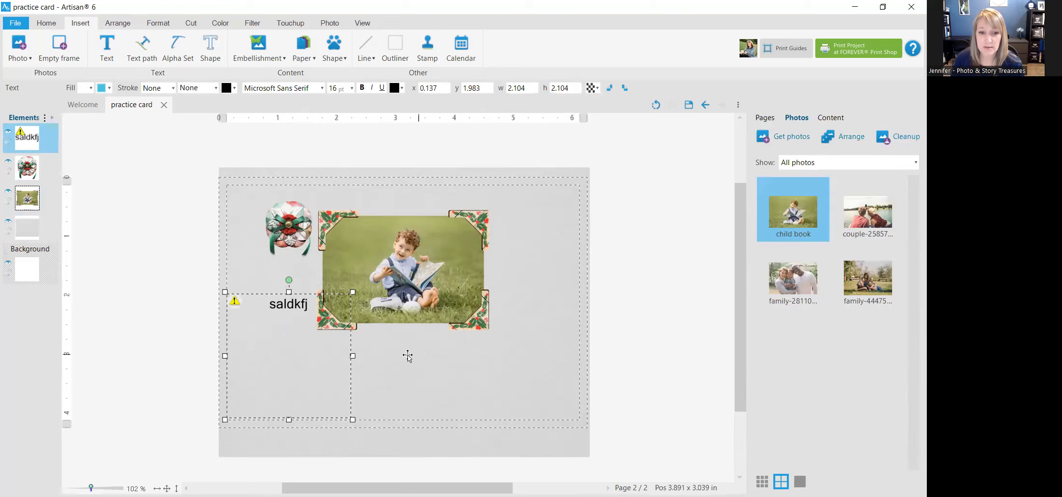
- Shrink the text box toward the page's lower-left corner and save the project
drag(352, 292, 295, 356)
click(656, 365)
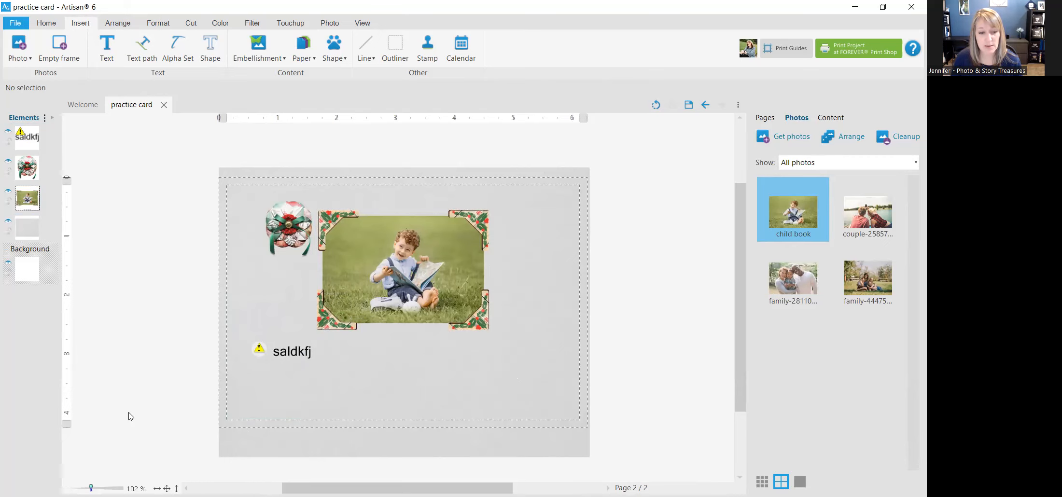
drag(91, 488, 91, 488)
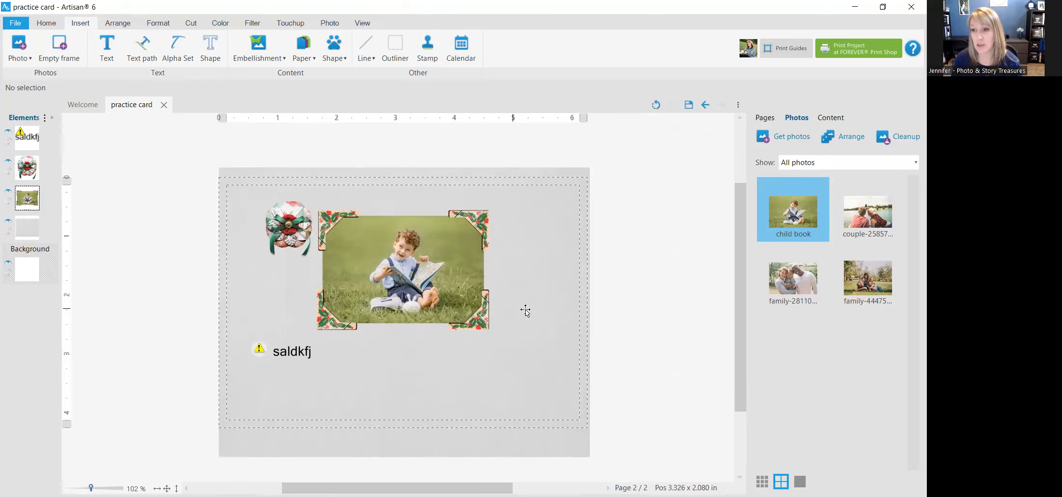
click(689, 105)
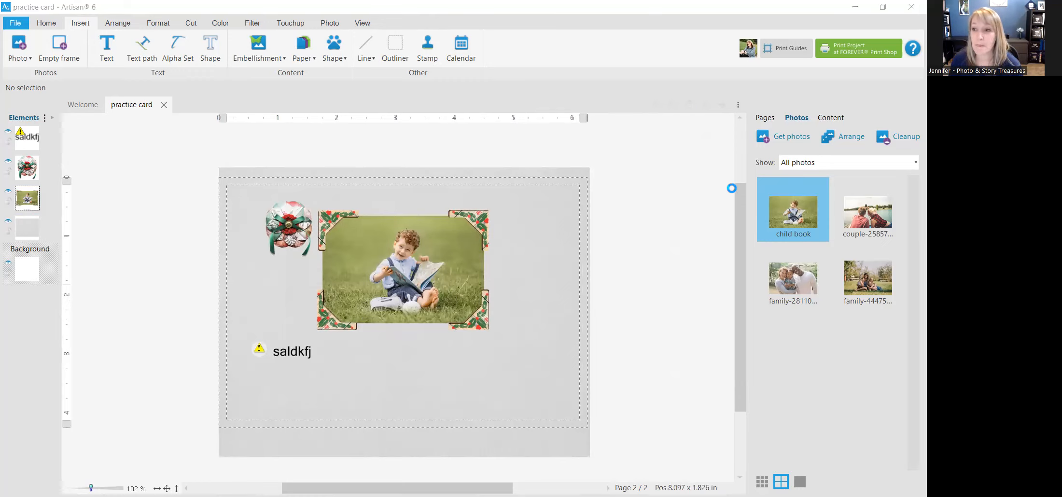
- Review the card's front page and return to the back page
click(766, 120)
click(782, 155)
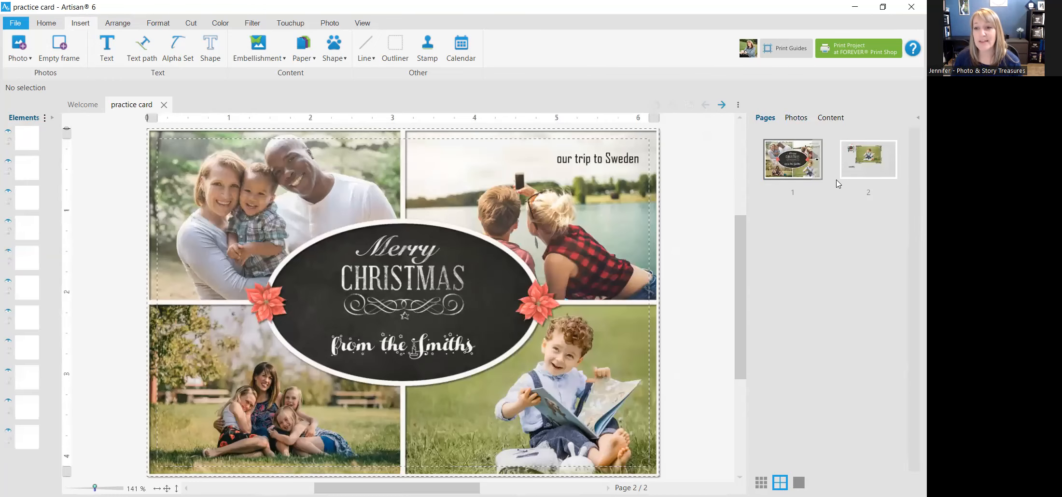
click(872, 173)
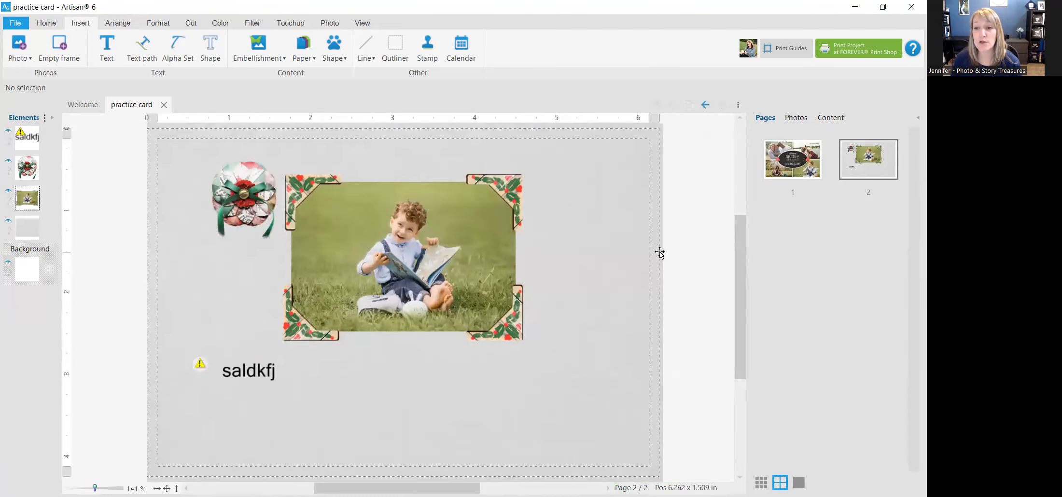
scroll(668, 252, down, 2)
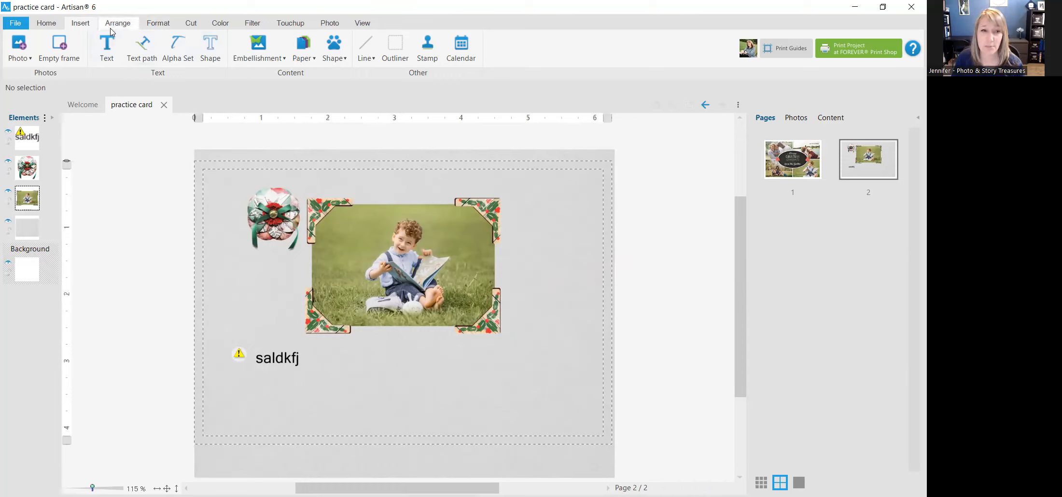
- Try to add another page to the card project
click(153, 27)
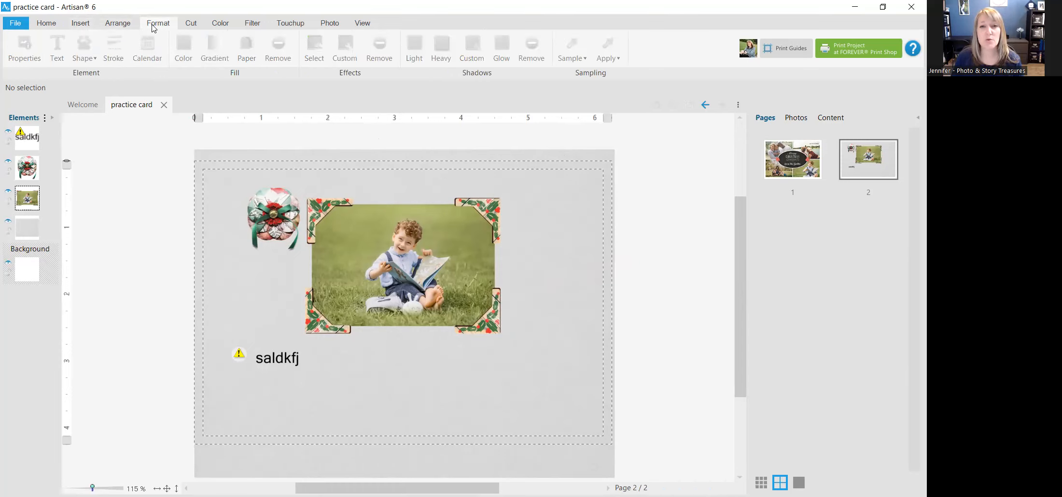
click(83, 27)
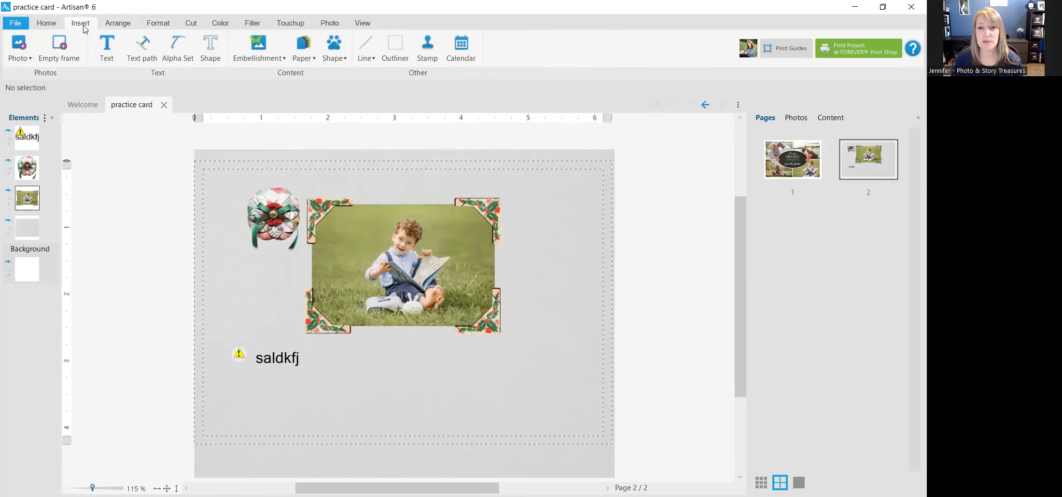
click(44, 26)
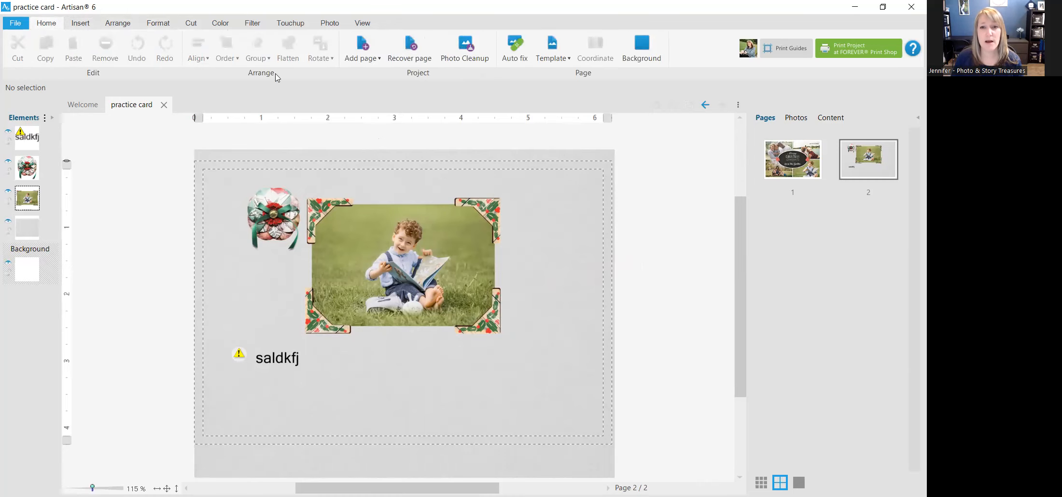
click(373, 62)
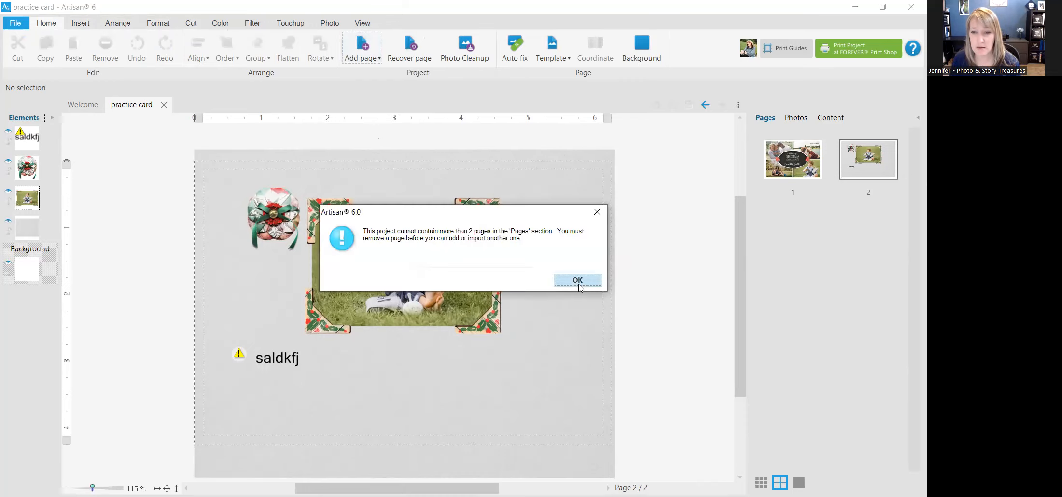
click(578, 281)
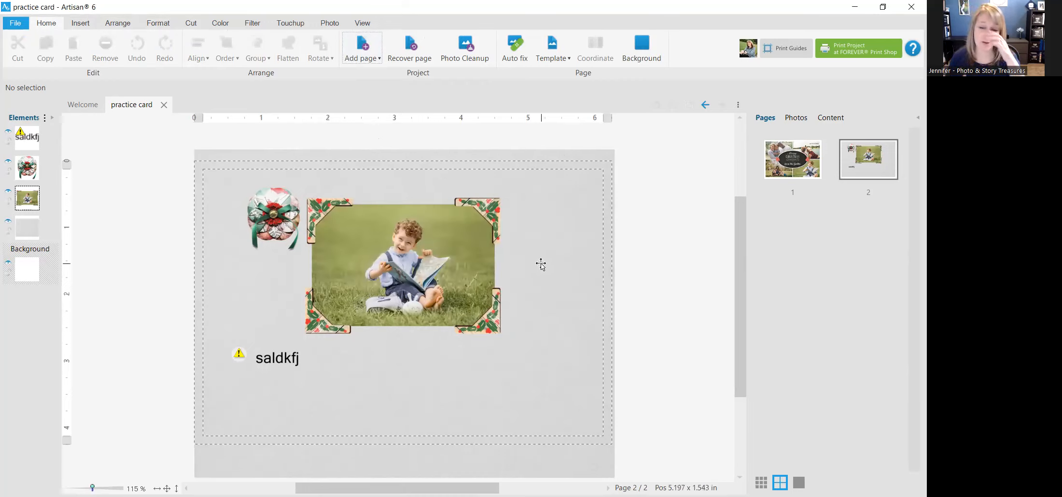
- On page 1, enlarge the poinsettia at the oval's left edge to about 0.88 x 0.87 in with its aspect ratio locked
click(777, 173)
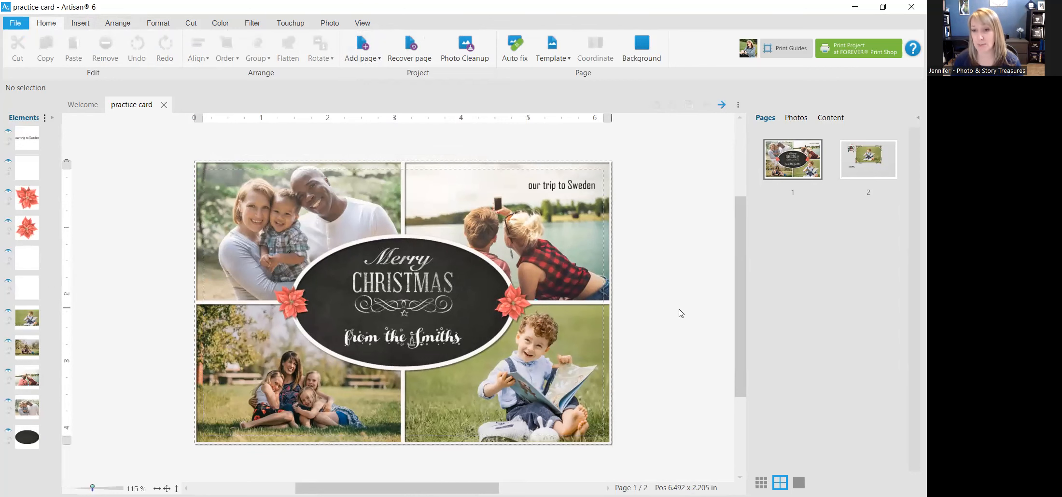
scroll(593, 309, up, 5)
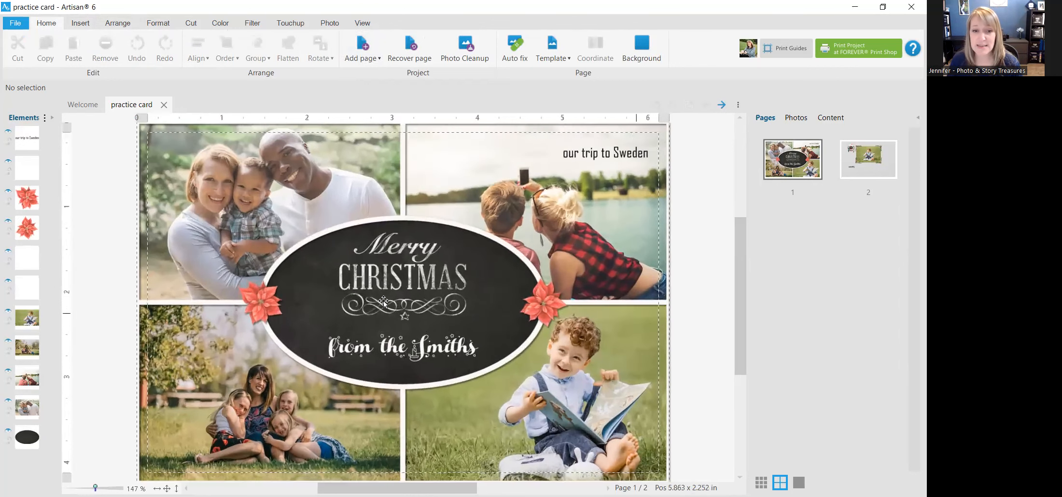
click(263, 310)
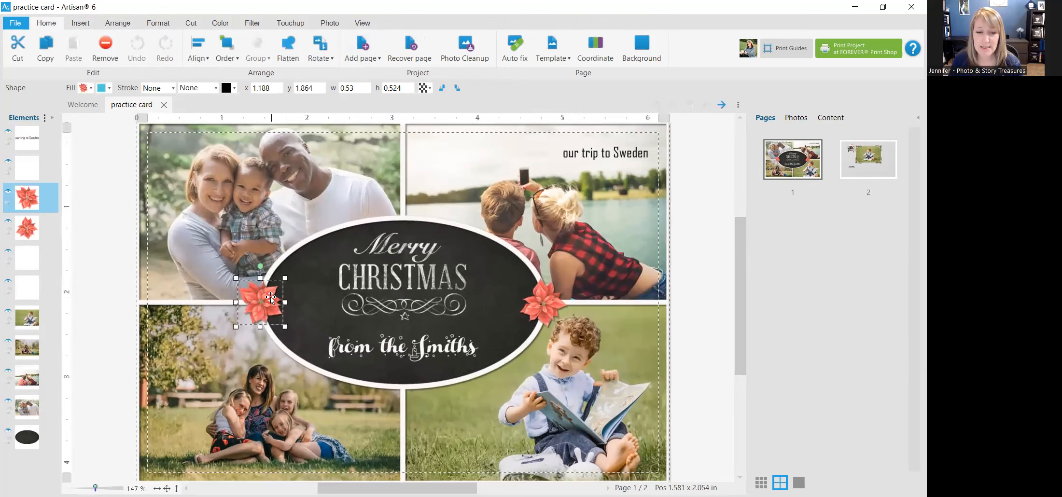
right_click(260, 307)
mouse_move(314, 427)
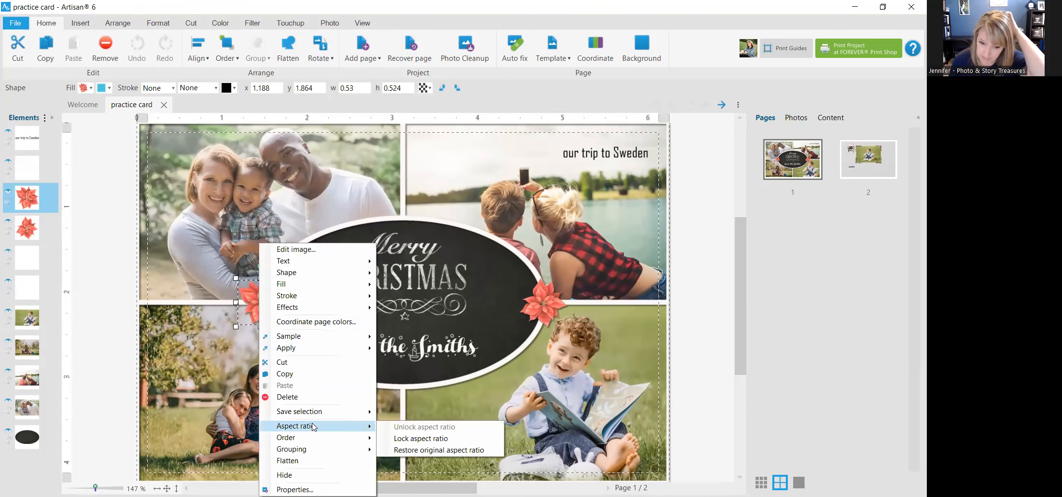
click(415, 438)
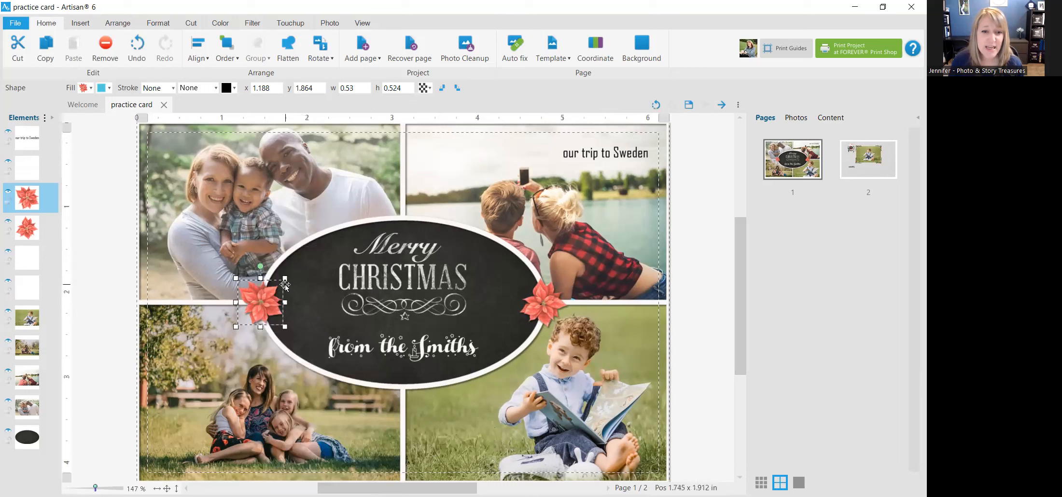
drag(285, 284, 313, 249)
drag(294, 288, 282, 309)
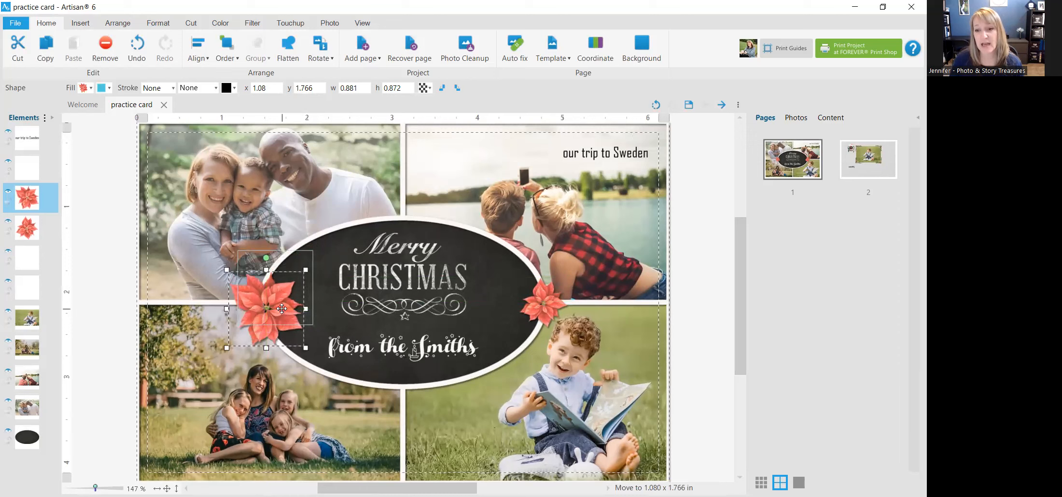
- Move the poinsettia from the oval's right edge to the large poinsettia's lower right and bring it to the front
click(545, 311)
drag(546, 312, 300, 347)
right_click(301, 346)
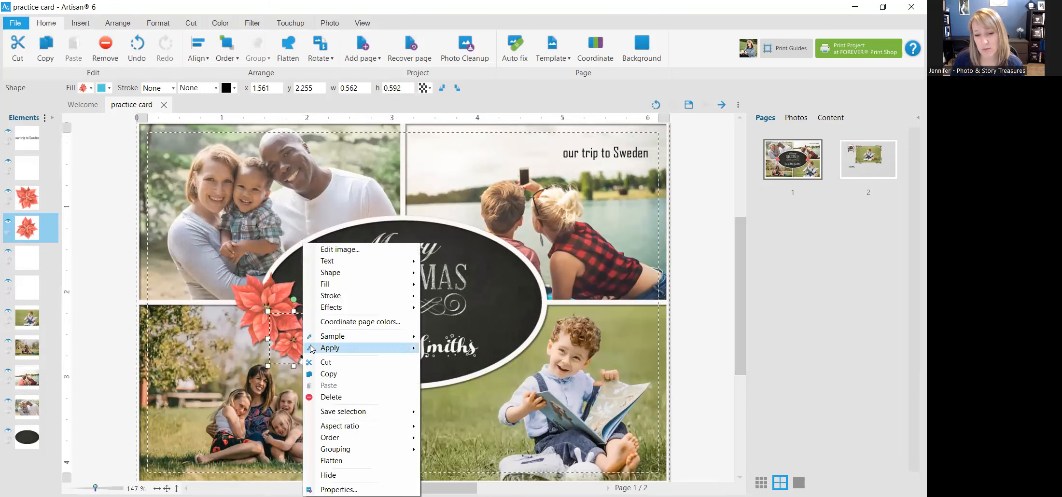
mouse_move(382, 438)
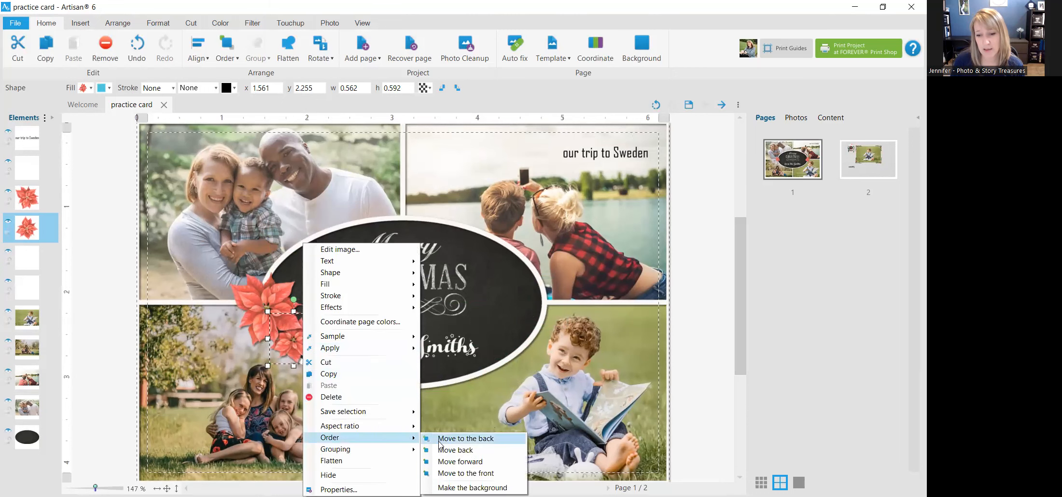
click(481, 473)
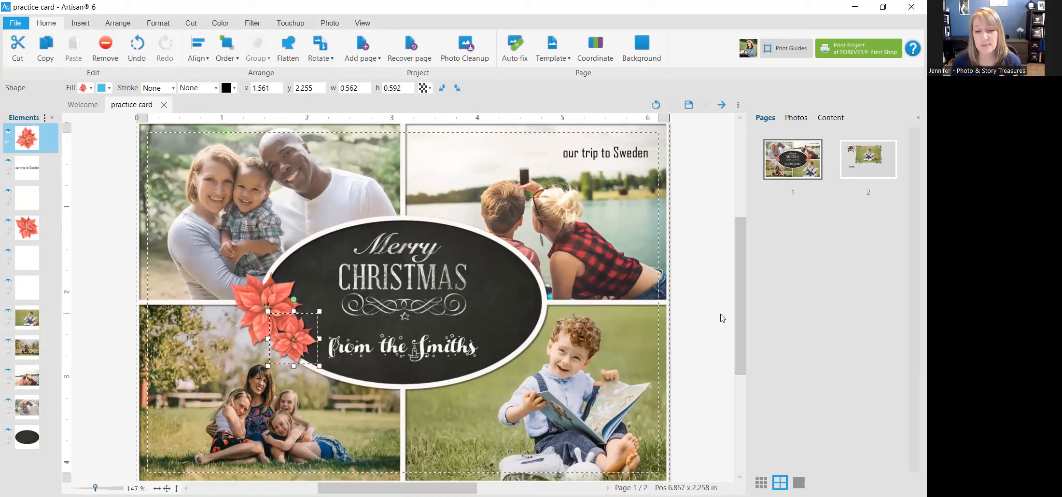
- Nudge the large and small poinsettias closer together so they overlap as a cluster on the oval's left edge
click(264, 304)
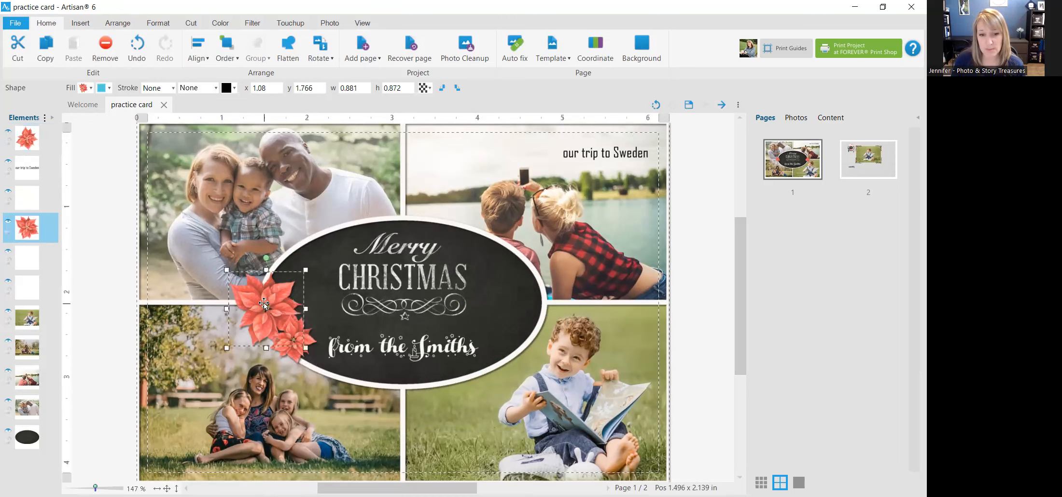
drag(264, 304, 269, 297)
drag(296, 335, 289, 331)
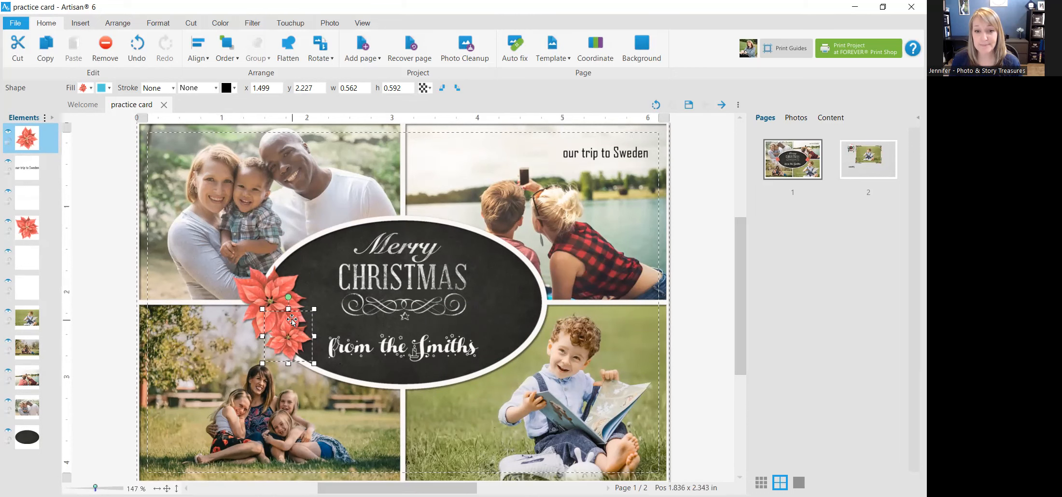
- Place the JOY banner from the Happy Birthday Jesus Bundle embellishments across the upper part of the oval
click(830, 118)
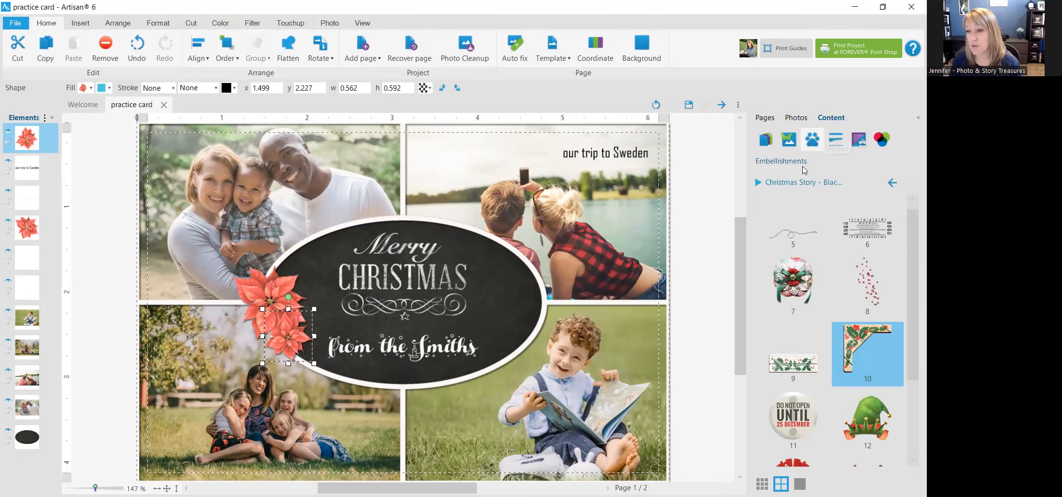
click(757, 182)
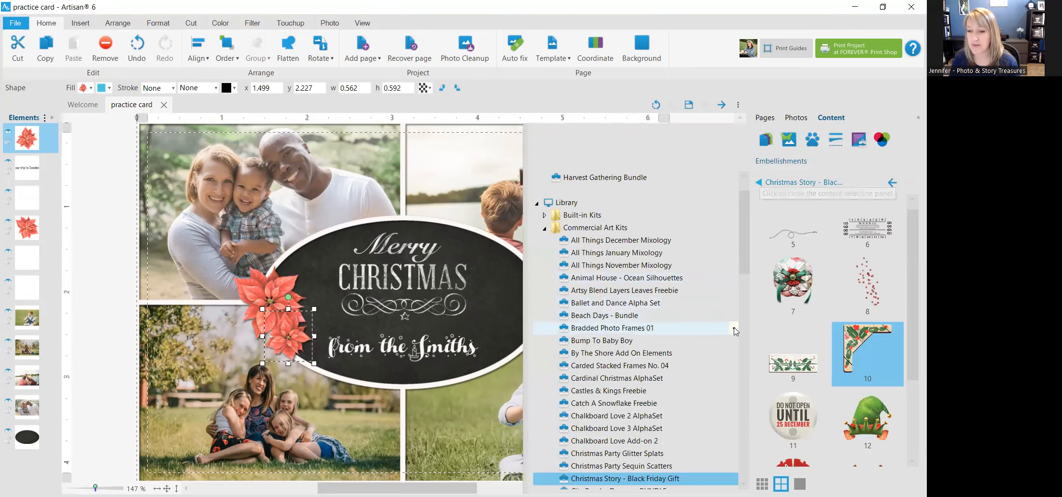
scroll(690, 368, down, 4)
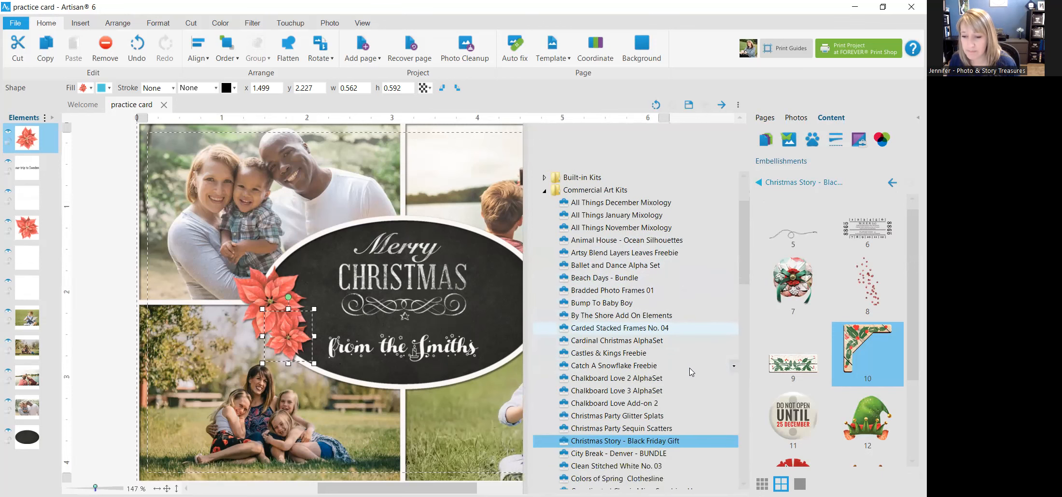
scroll(691, 372, down, 3)
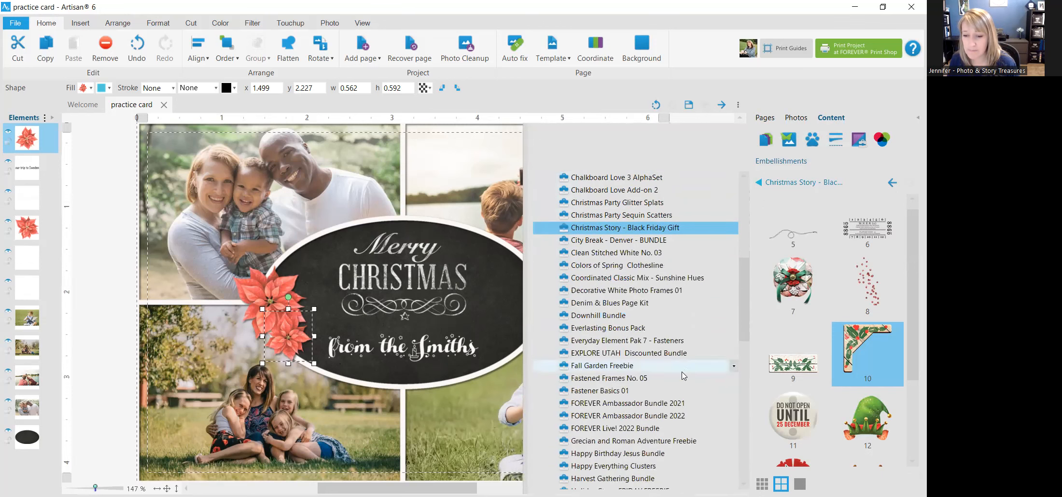
click(682, 416)
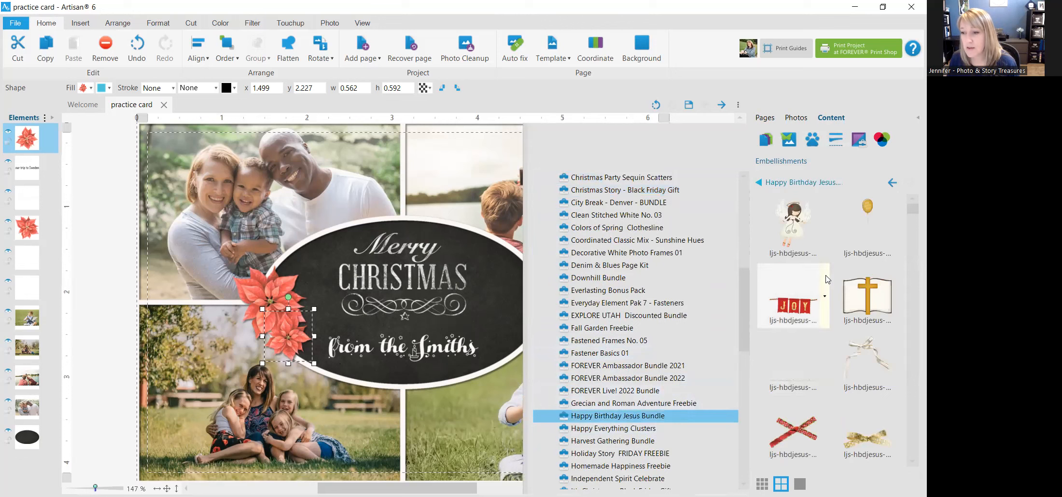
click(755, 182)
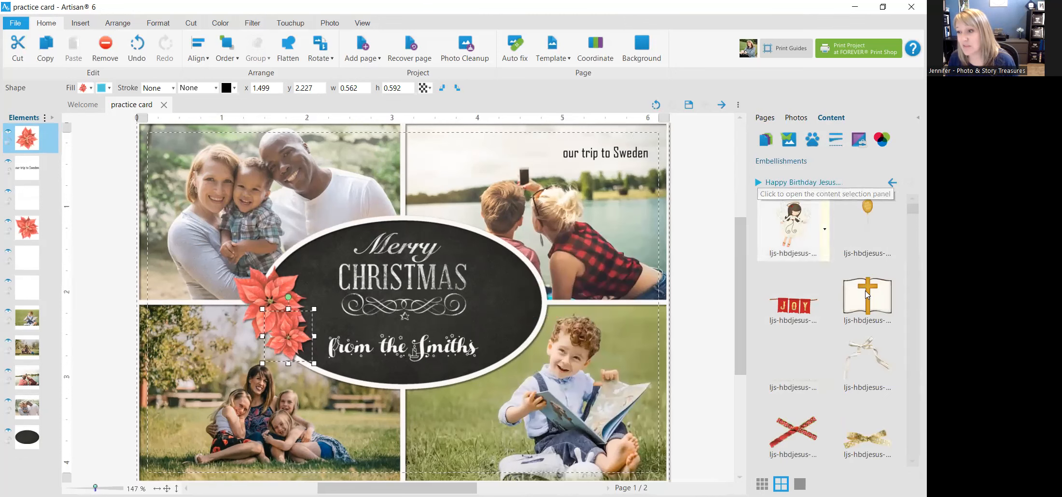
drag(799, 313, 416, 243)
- Try to fill the child photo's frame with the JOY banner, and undo that fill
drag(808, 309, 639, 367)
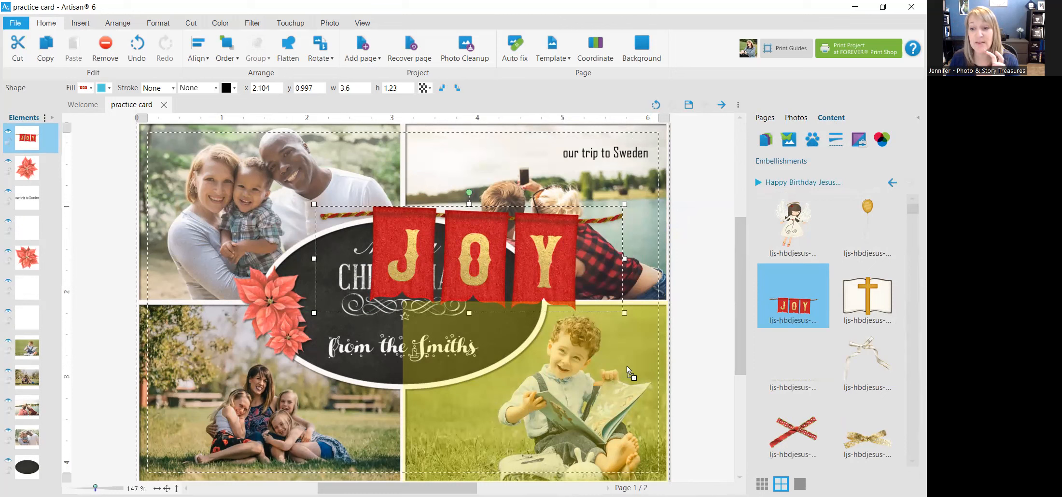
drag(626, 366, 626, 366)
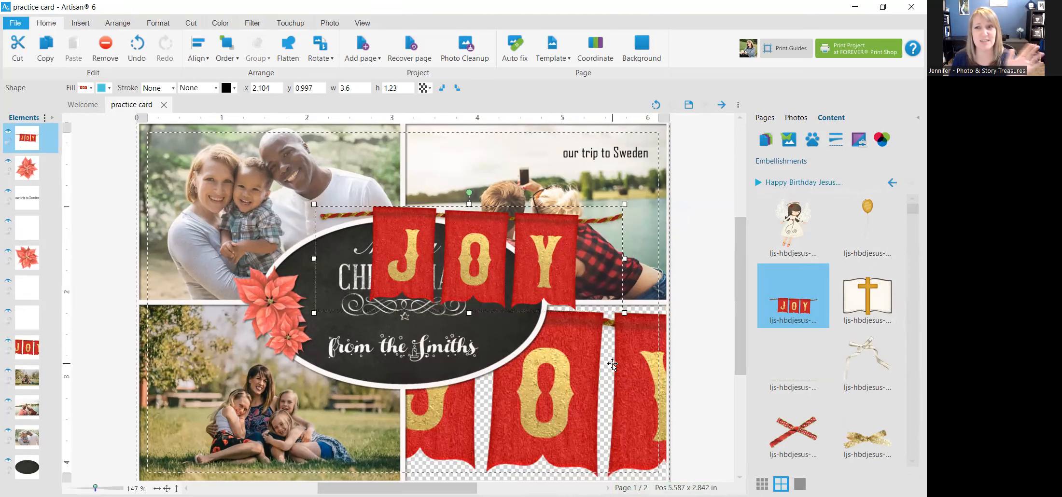
click(656, 105)
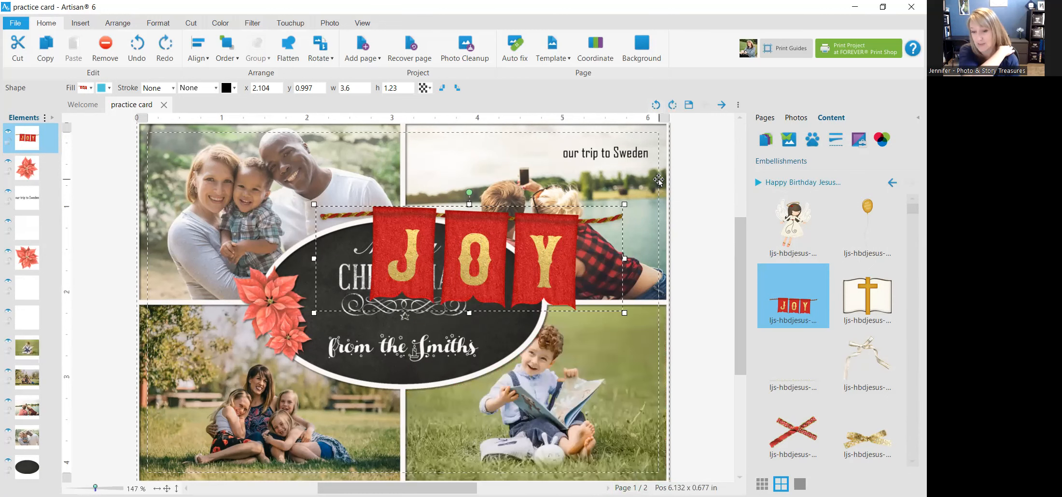